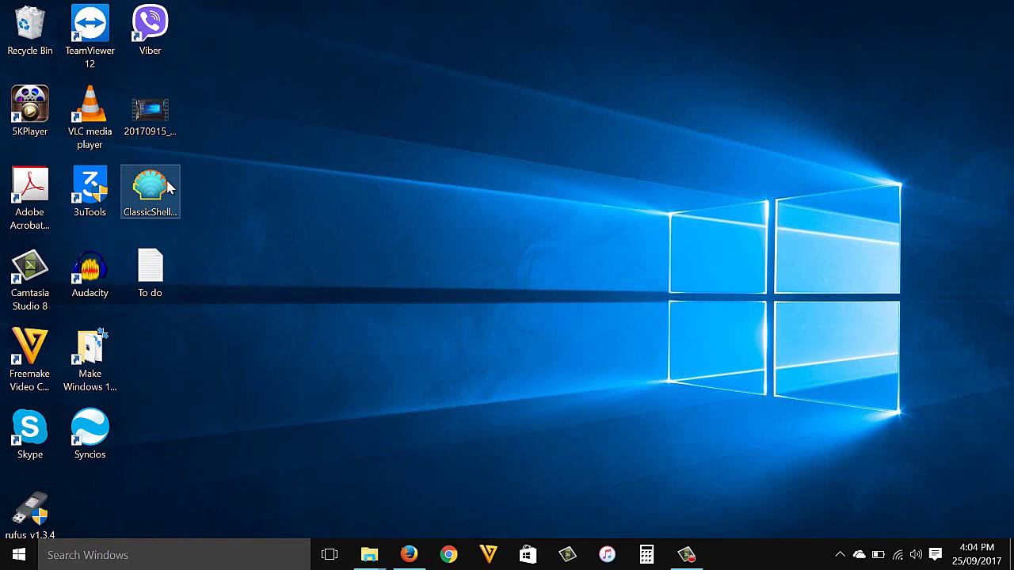
Install Classic Shell with all features to C:\Program Files\Classic Shell\ and finish the setup.
double_click(151, 190)
left_click(344, 357)
left_click(586, 394)
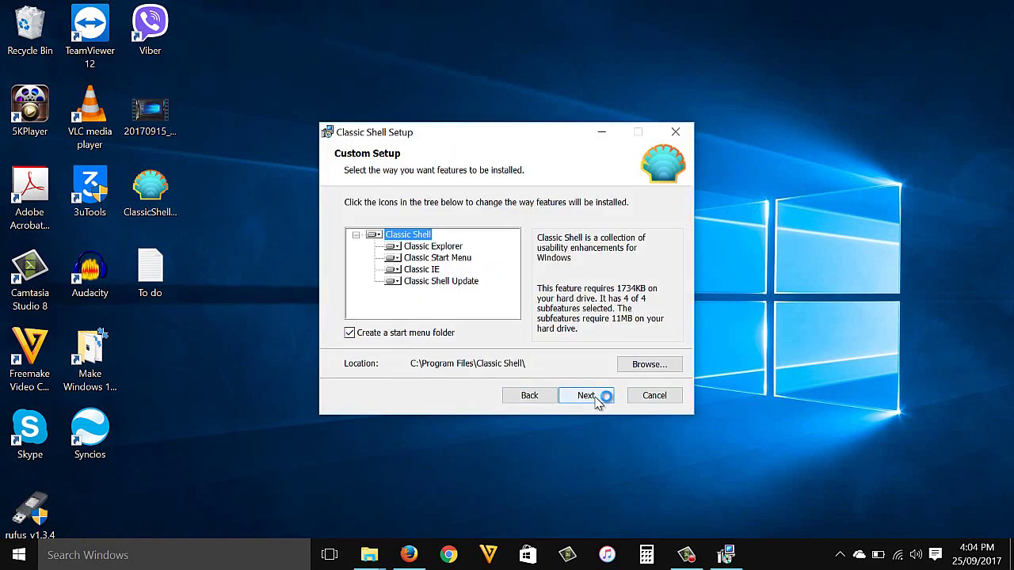
left_click(586, 394)
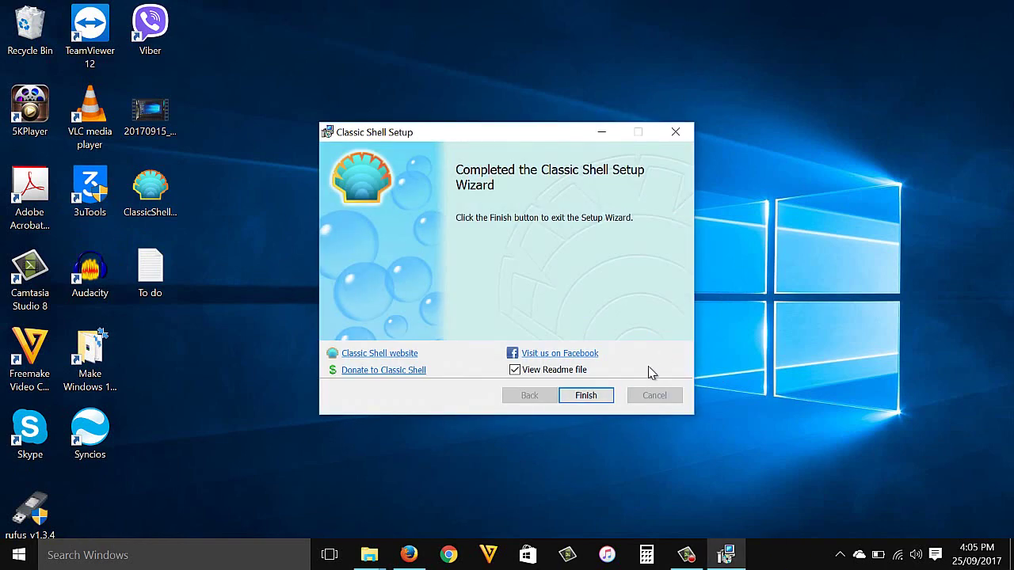
left_click(600, 398)
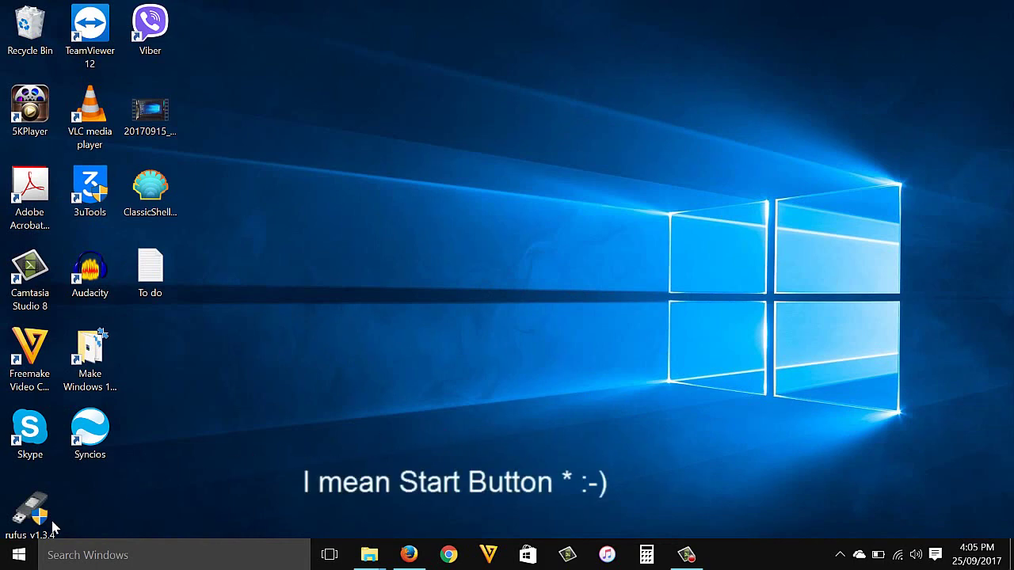
Save the Windows 7 style in Classic Start Menu Settings and preview the new Start menu.
right_click(19, 555)
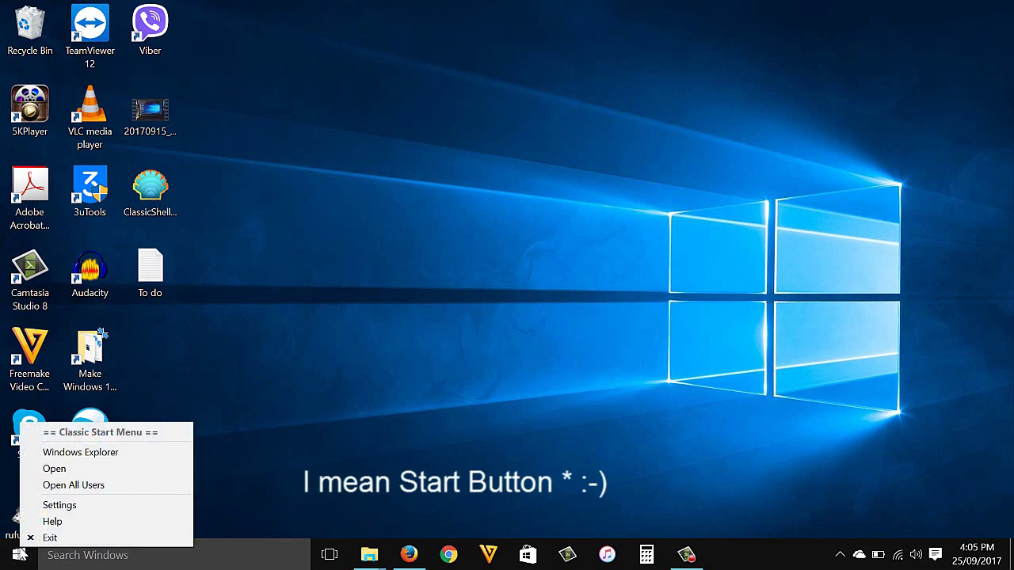
left_click(81, 509)
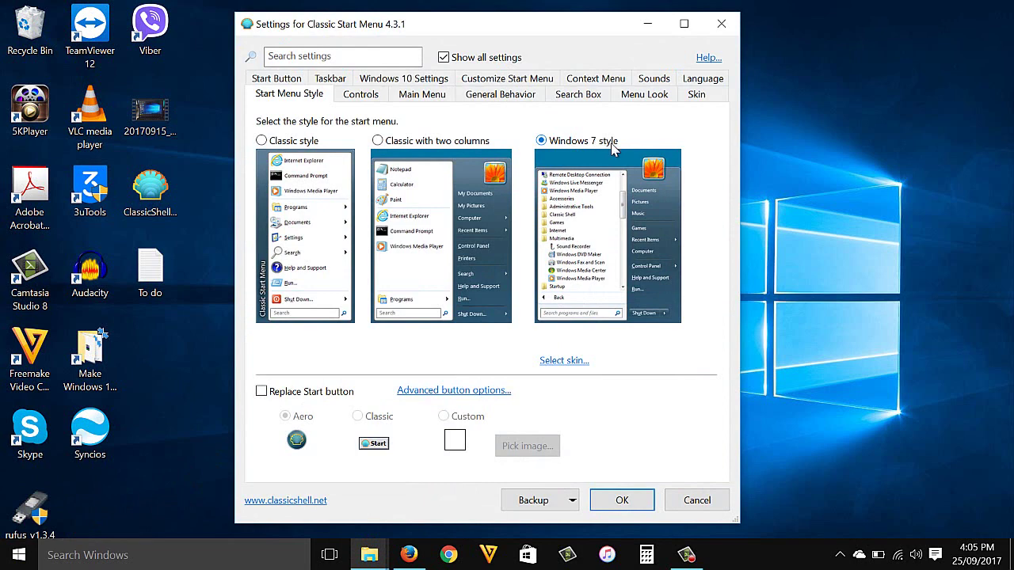
left_click(638, 502)
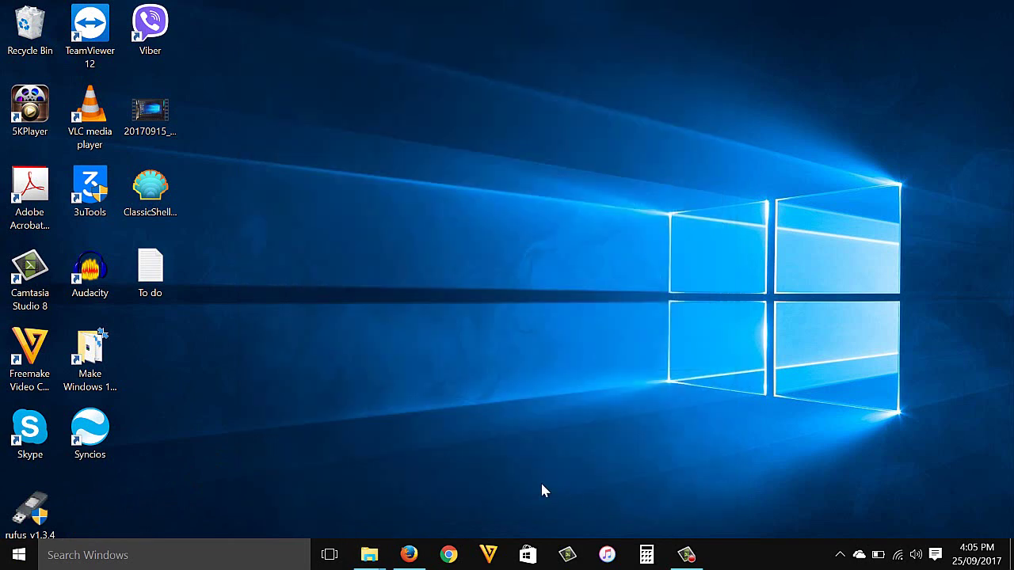
left_click(30, 560)
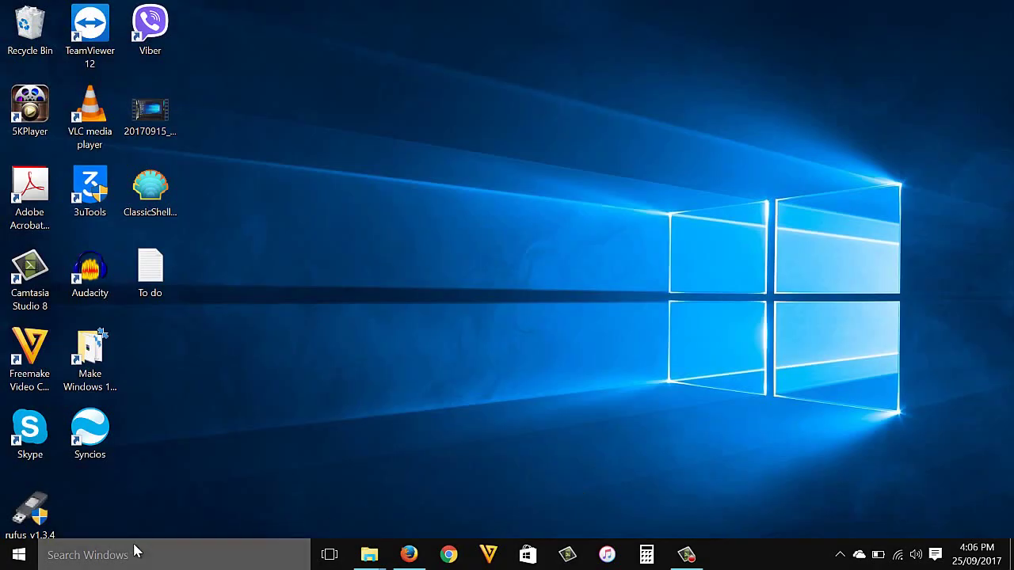
Switch the Classic Start Menu skin from Metro to Windows Aero and preview the Start menu.
right_click(17, 560)
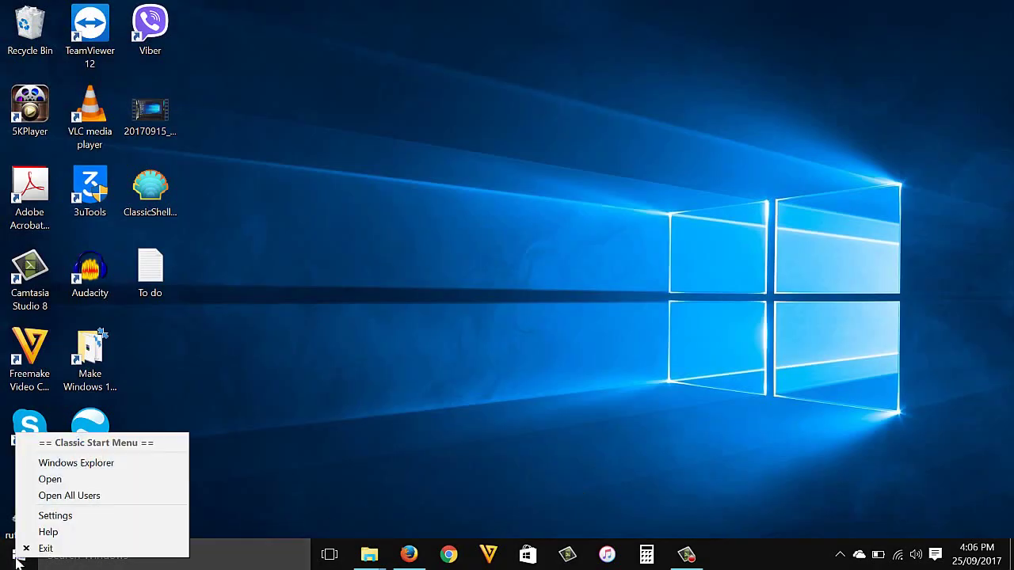
left_click(55, 516)
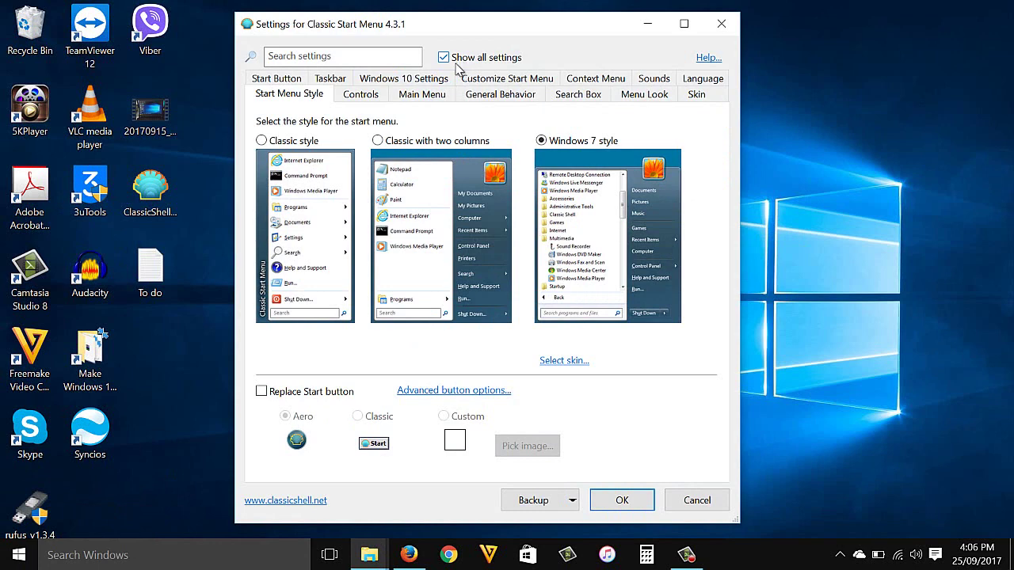
left_click(698, 96)
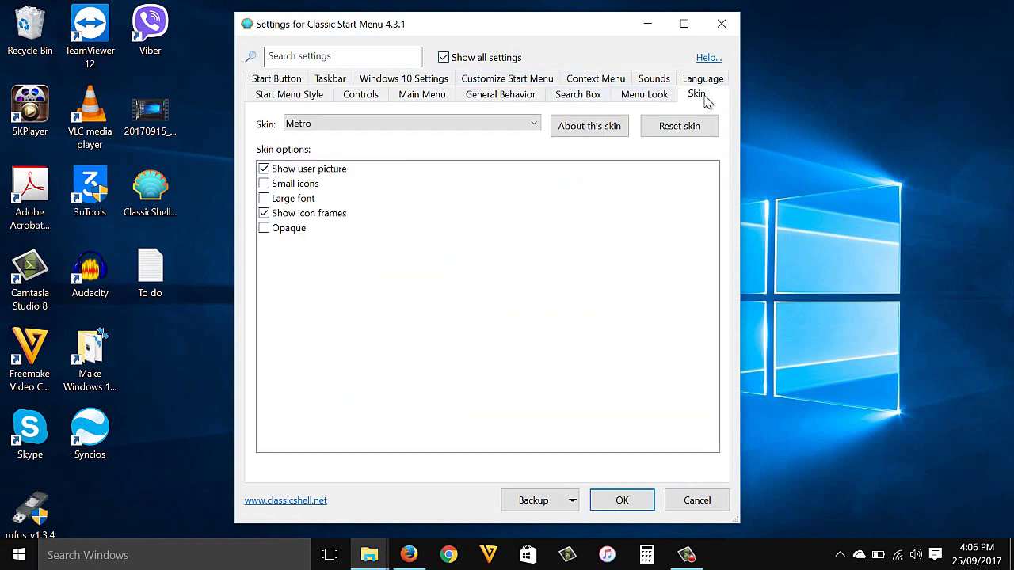
left_click(486, 127)
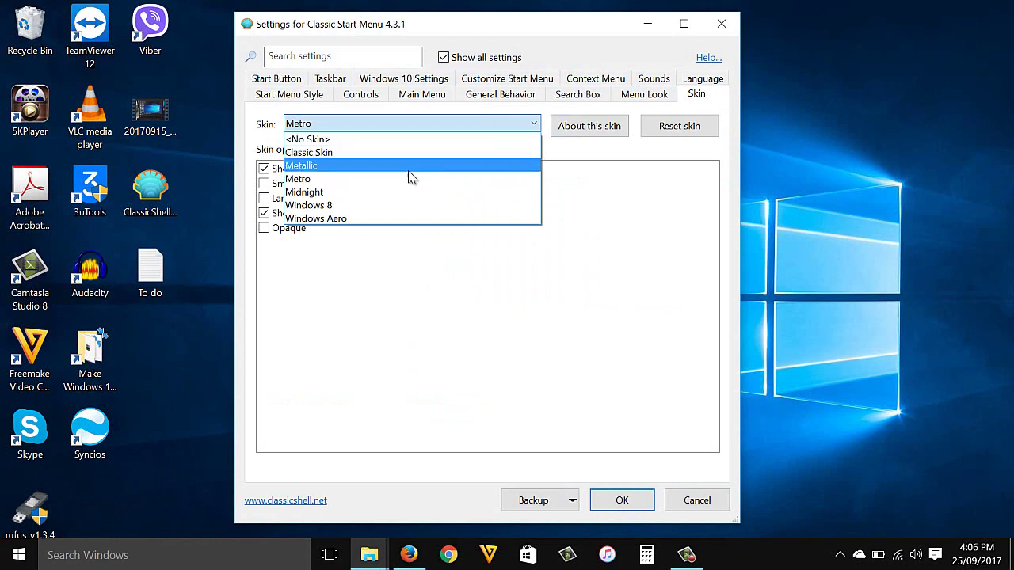
left_click(354, 221)
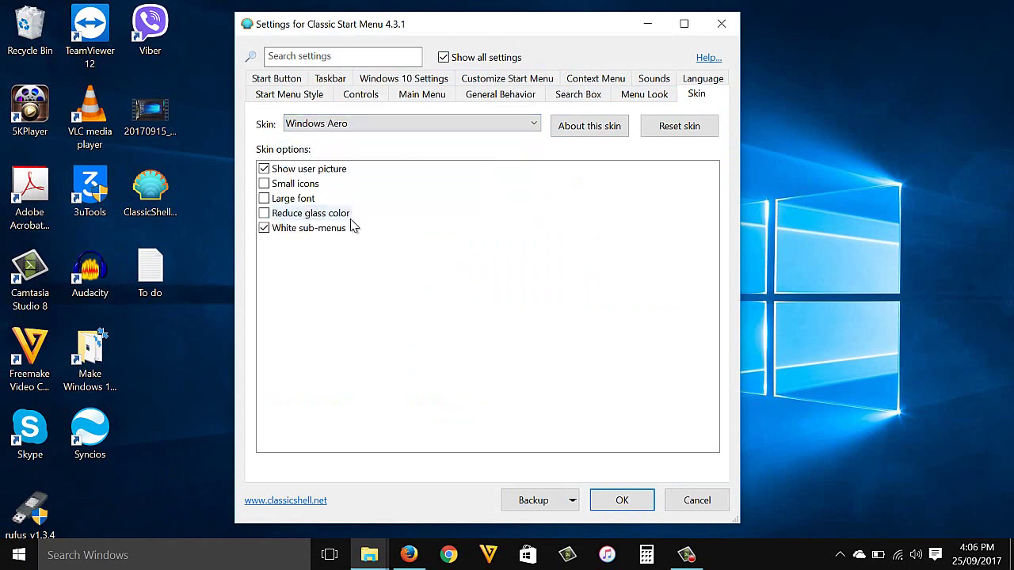
left_click(628, 506)
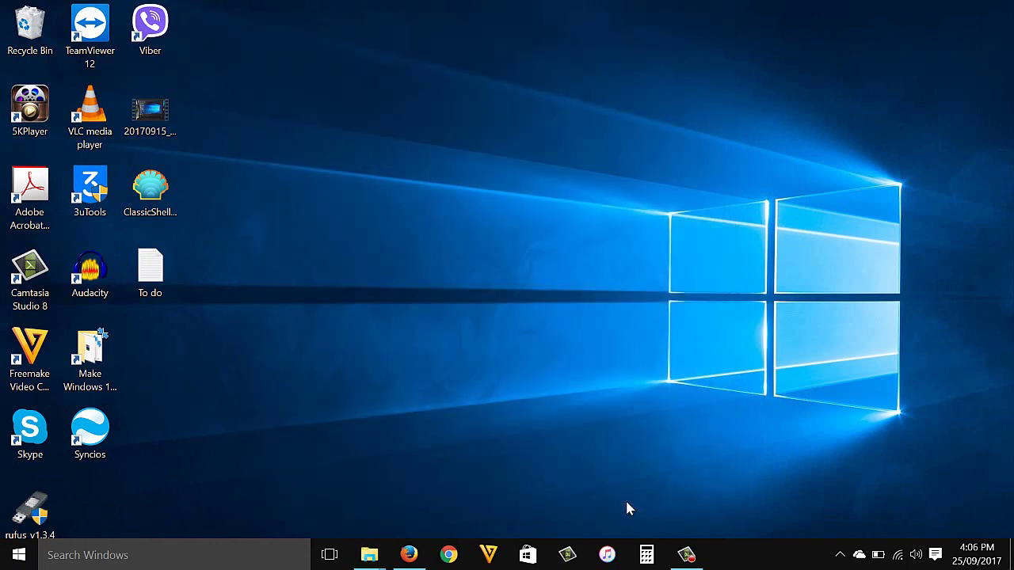
left_click(25, 559)
In Classic Start Menu Settings, replace the Start button with a custom button image.
right_click(32, 558)
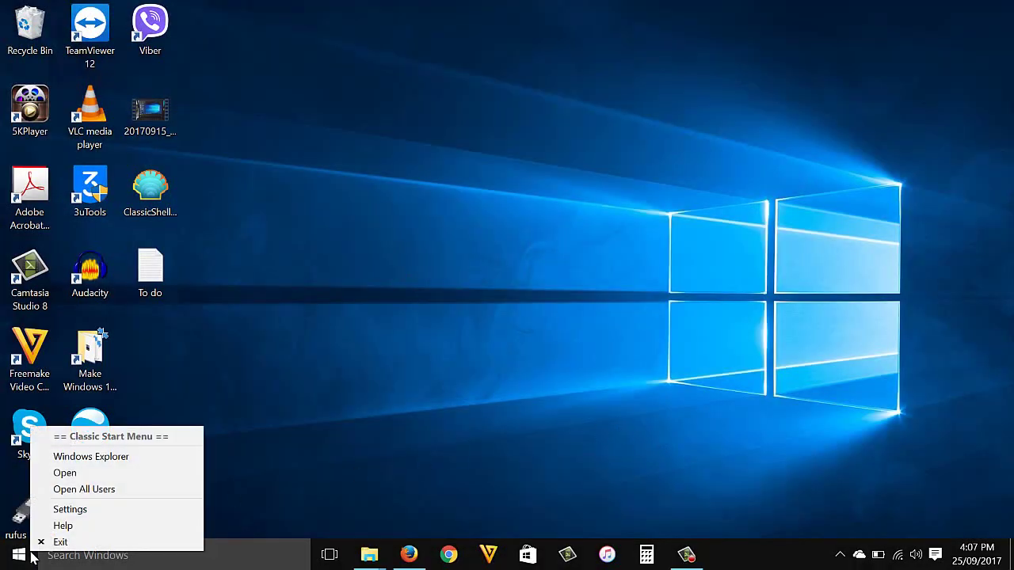
left_click(71, 509)
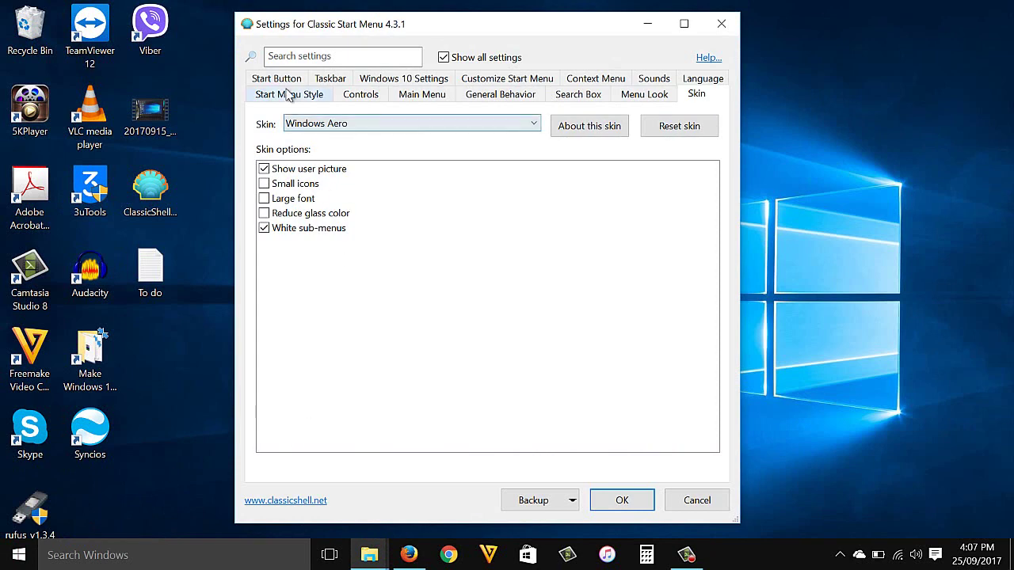
left_click(288, 79)
left_click(265, 124)
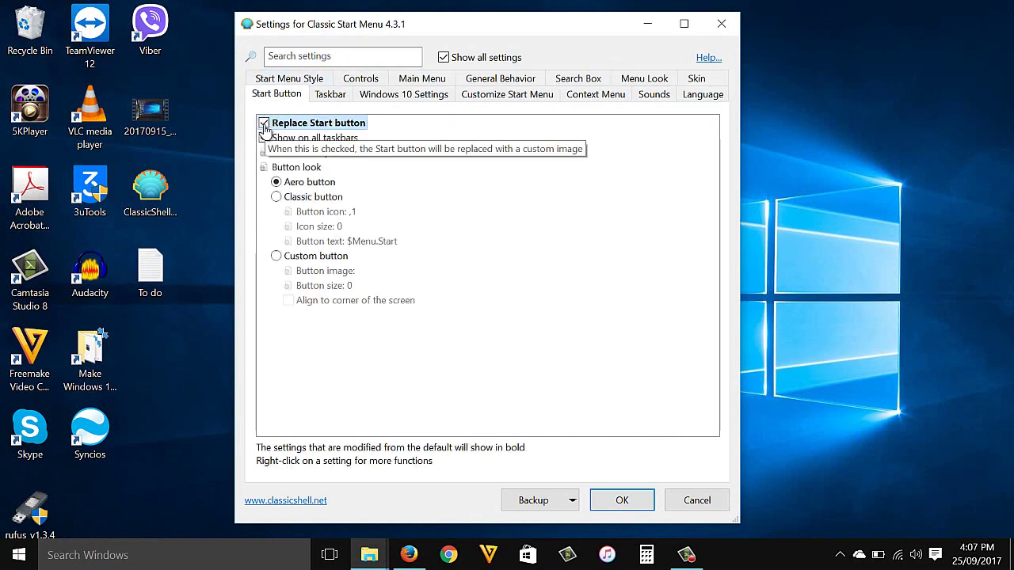
left_click(276, 258)
left_click(325, 271)
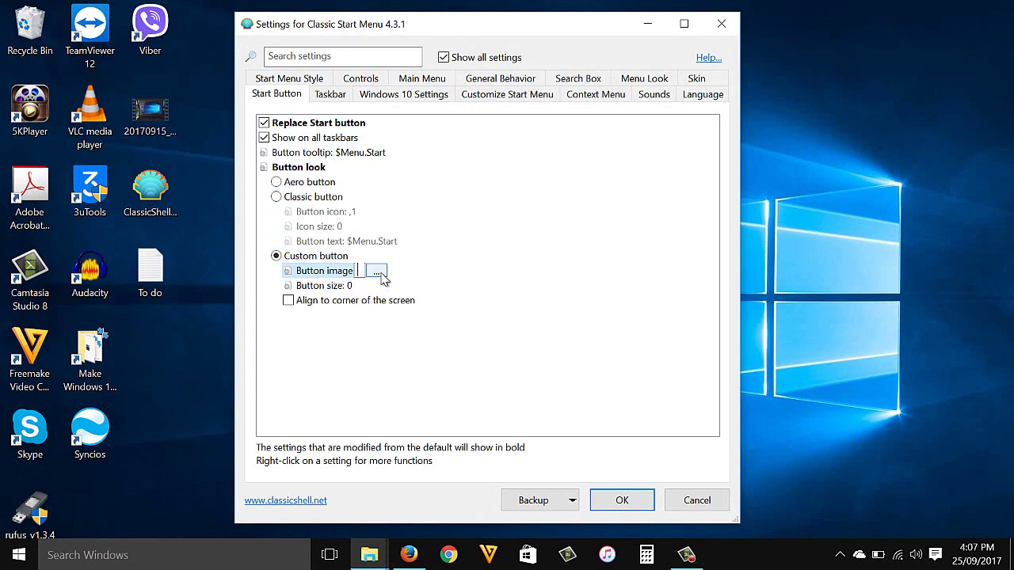
Use the Windows 7.png orb as the Start button image, save, and open the classic Start menu.
left_click(383, 272)
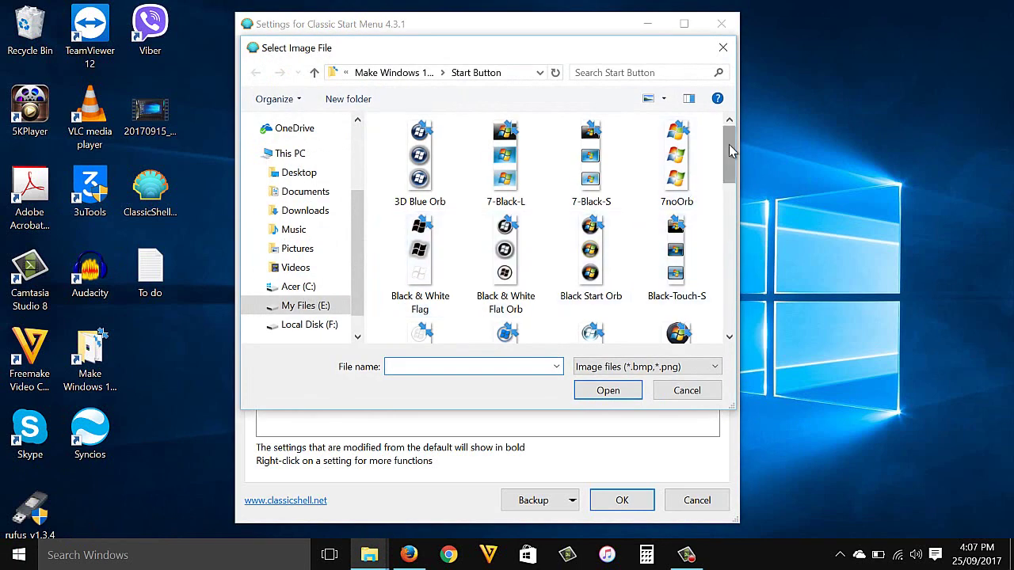
left_click_drag(733, 147, 741, 252)
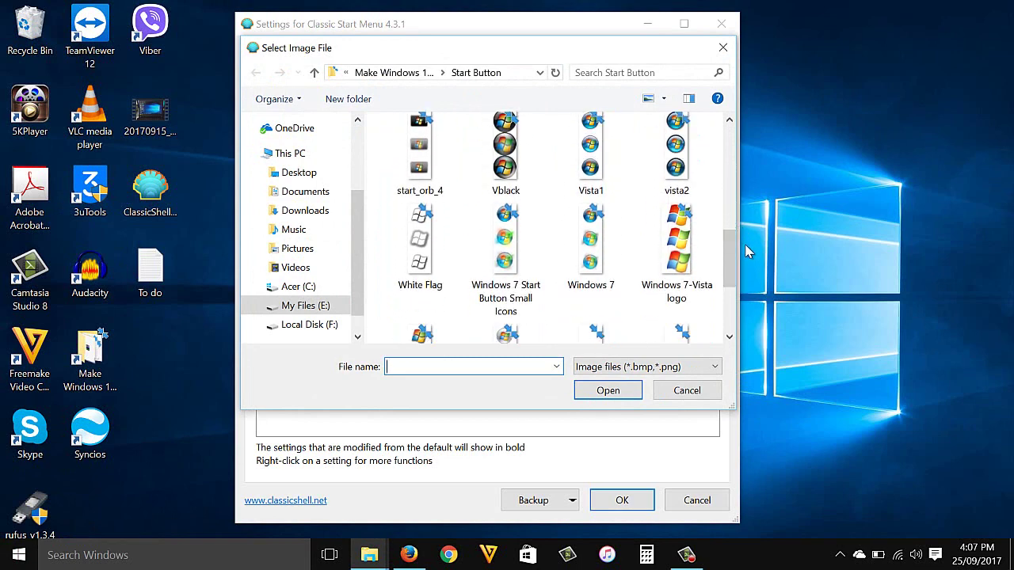
left_click(591, 240)
left_click(607, 390)
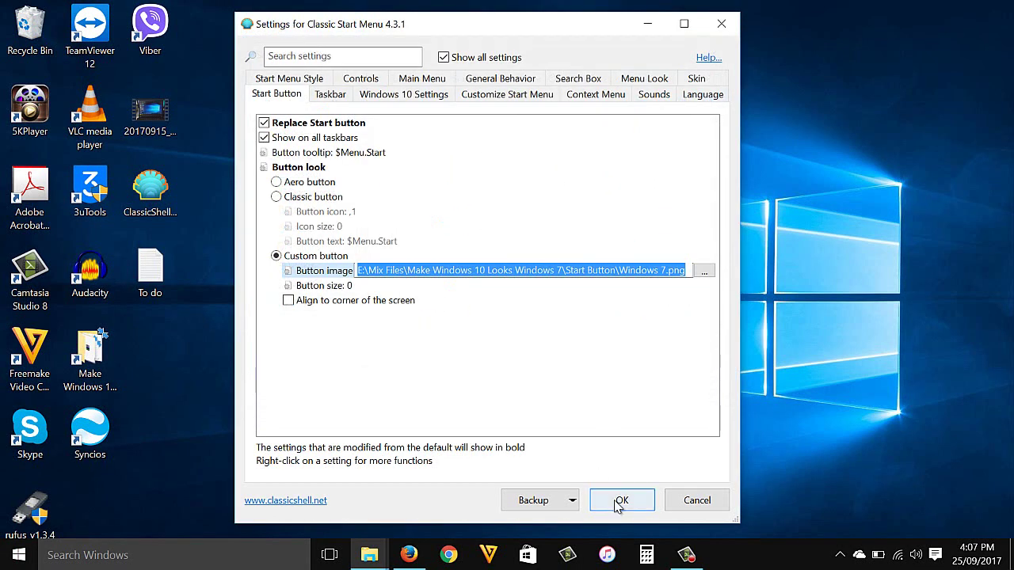
left_click(618, 500)
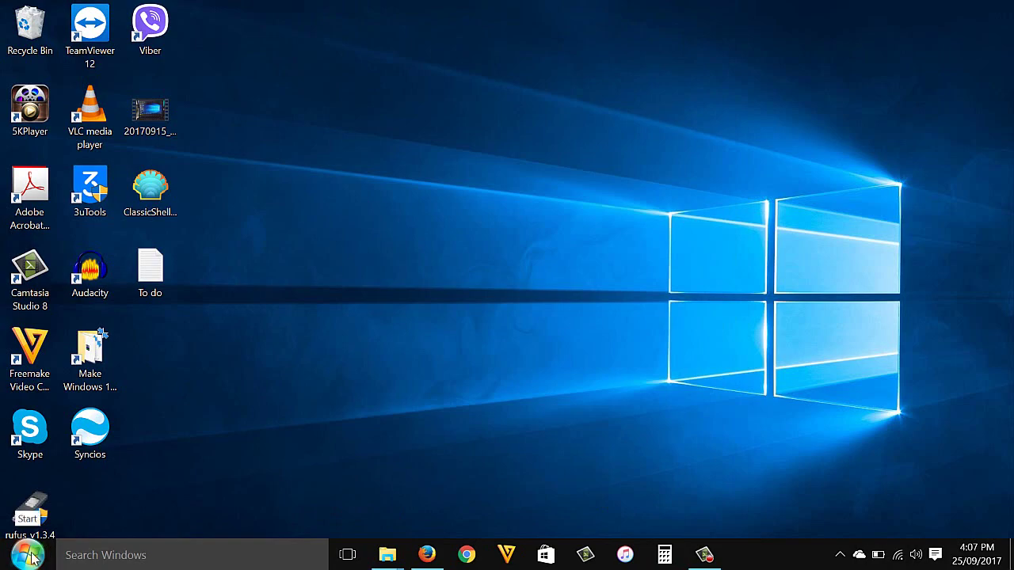
left_click(32, 557)
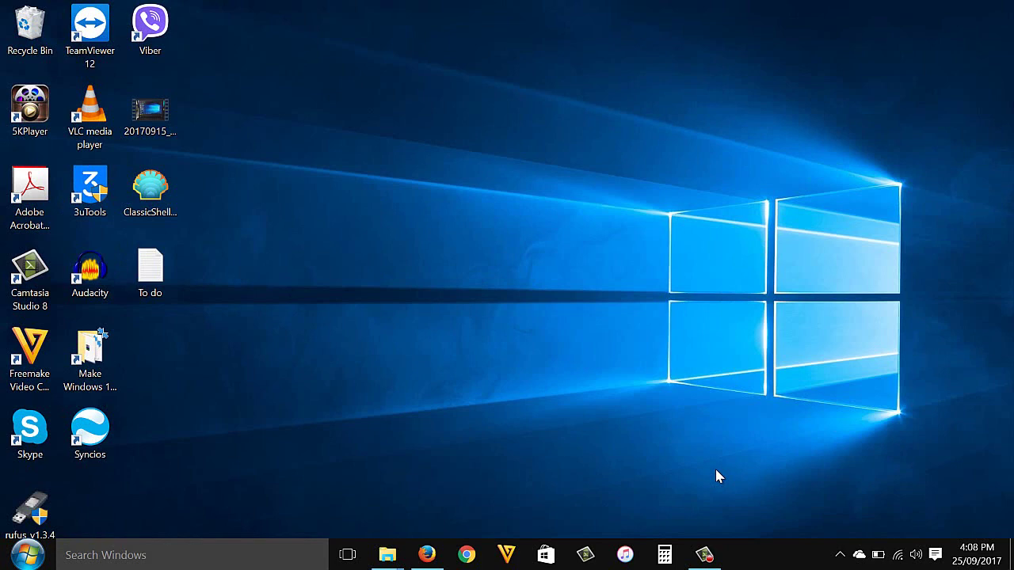
Set the Windows 7 wallpaper from the WallPaper folder as the desktop background.
right_click(469, 204)
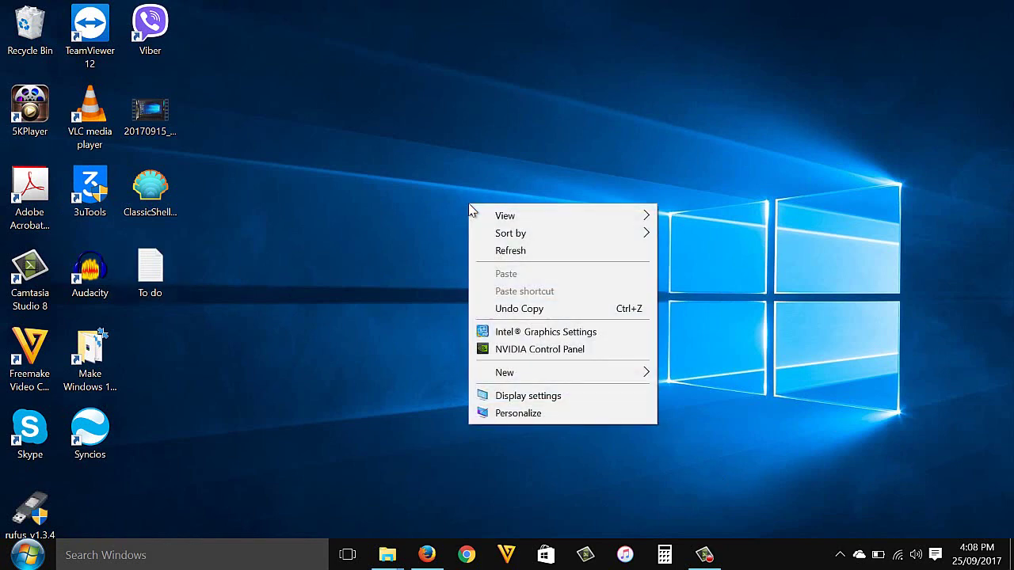
left_click(518, 413)
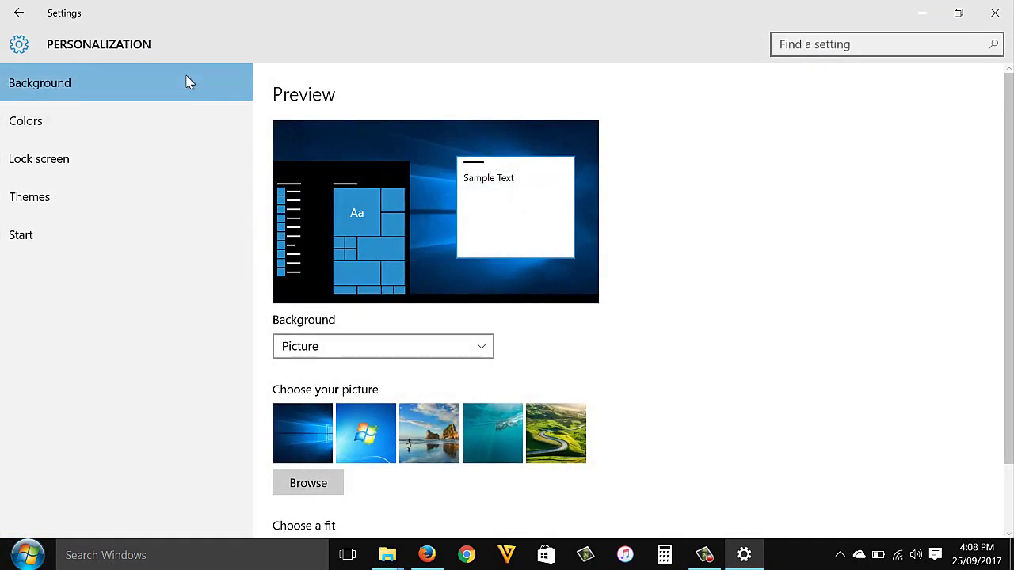
left_click(318, 491)
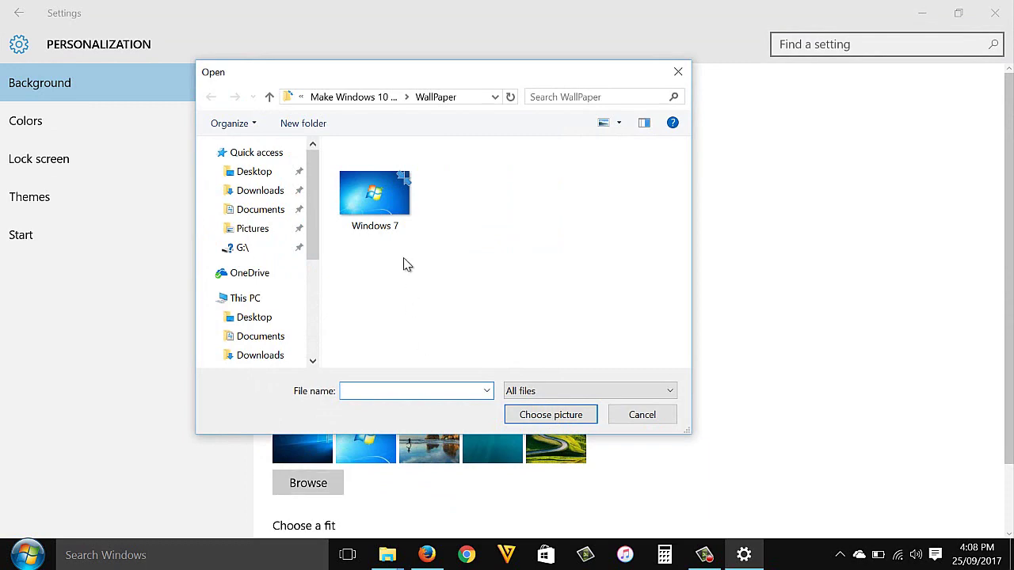
left_click(381, 203)
left_click(556, 415)
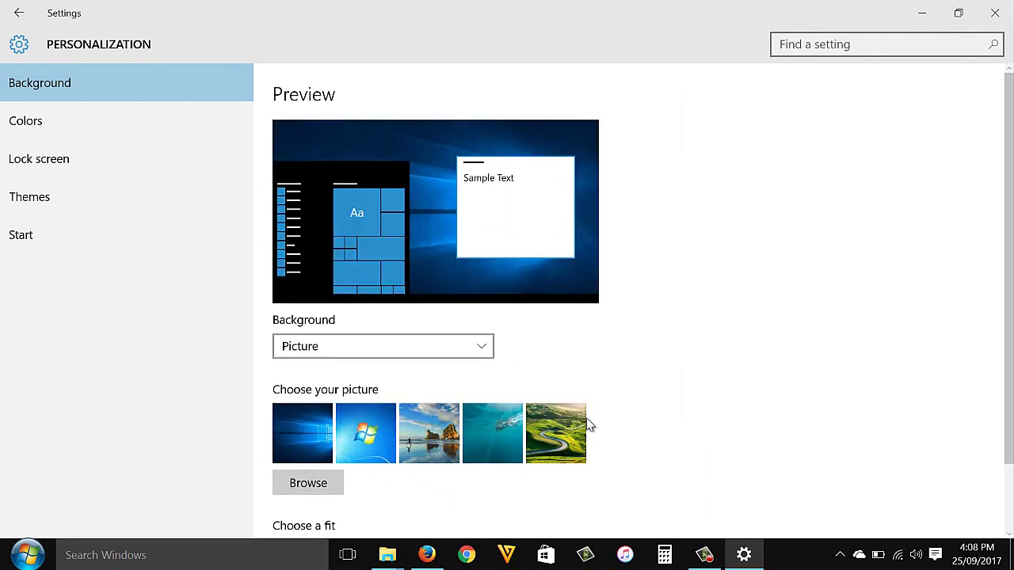
left_click(995, 13)
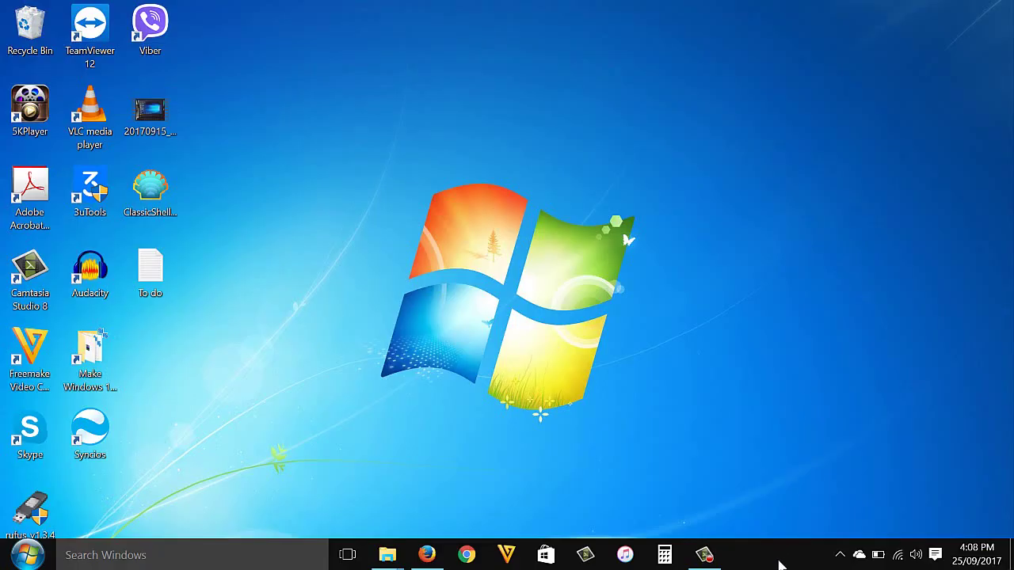
Turn on automatic accent colour, colour on Start and taskbar, and transparency effects.
right_click(688, 272)
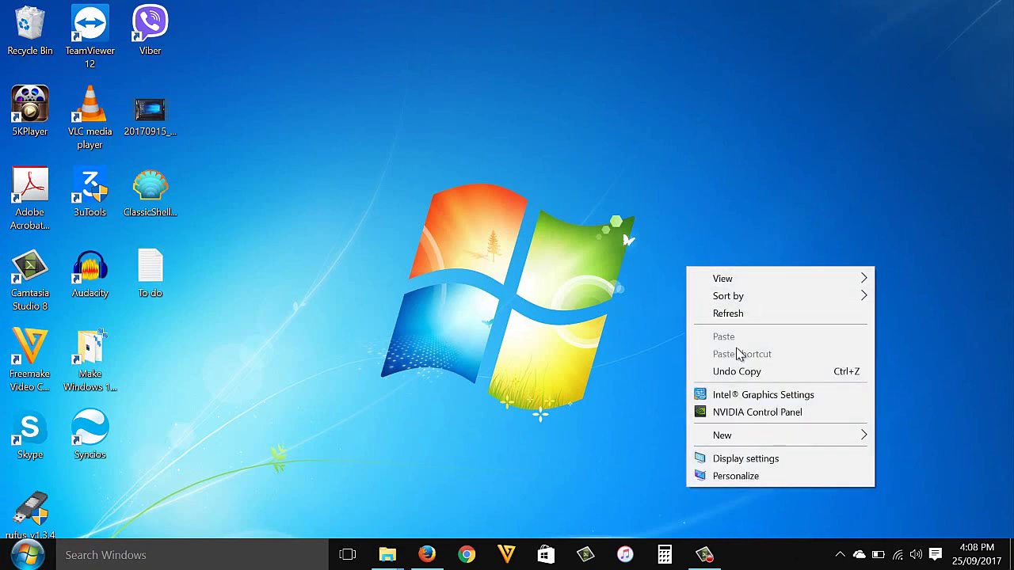
left_click(745, 476)
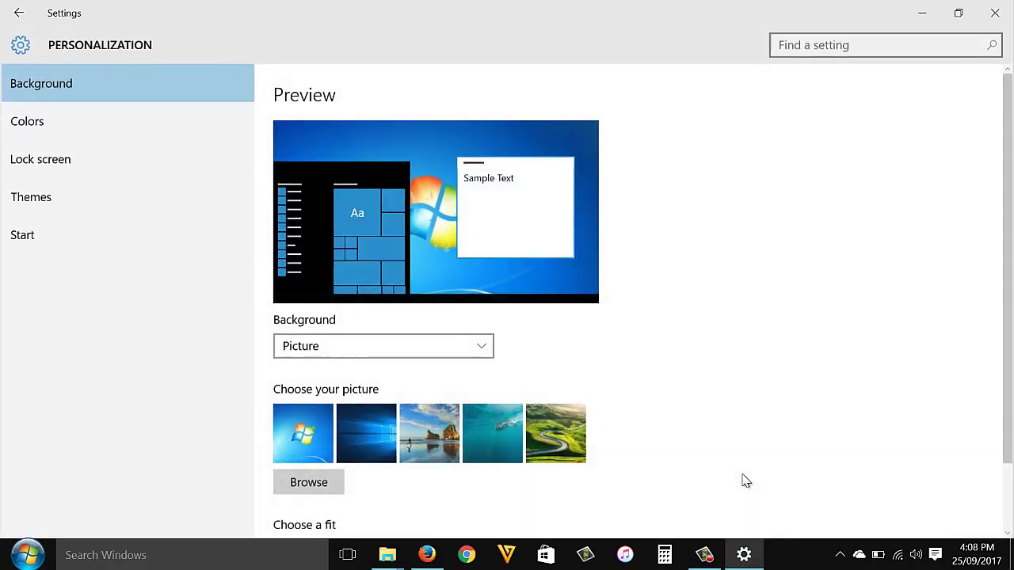
left_click(111, 134)
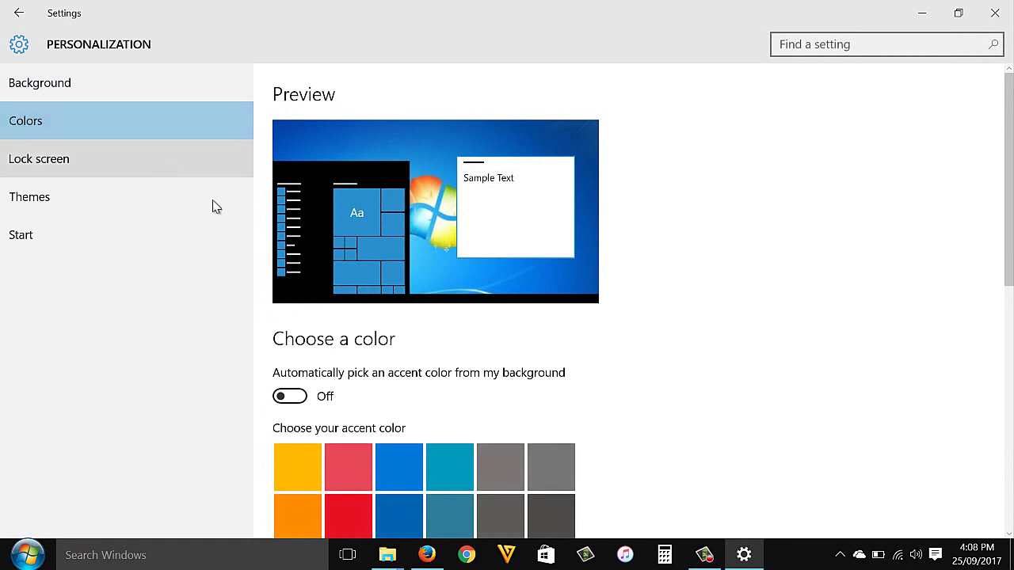
scroll(404, 353, "down", 1)
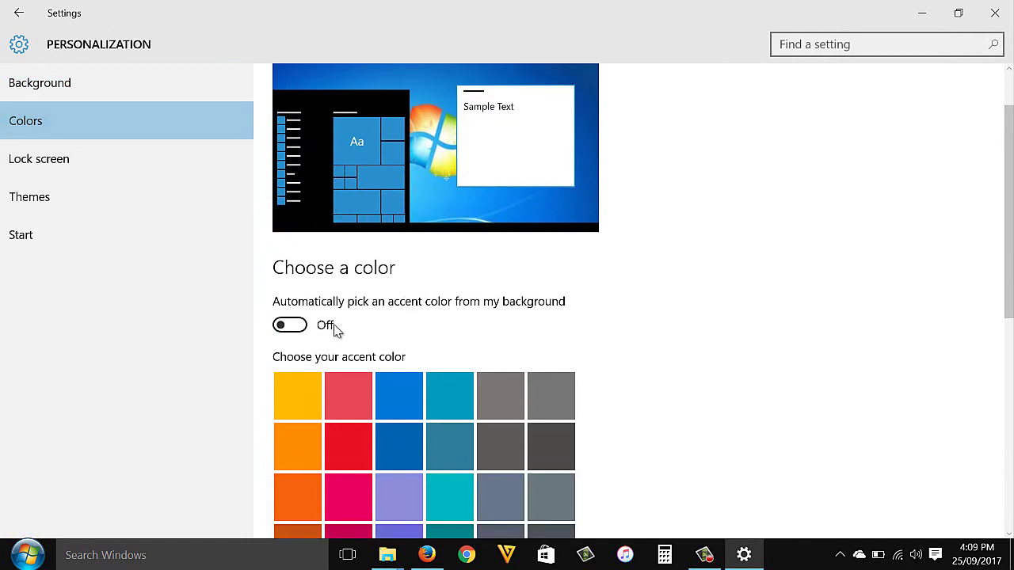
left_click(301, 326)
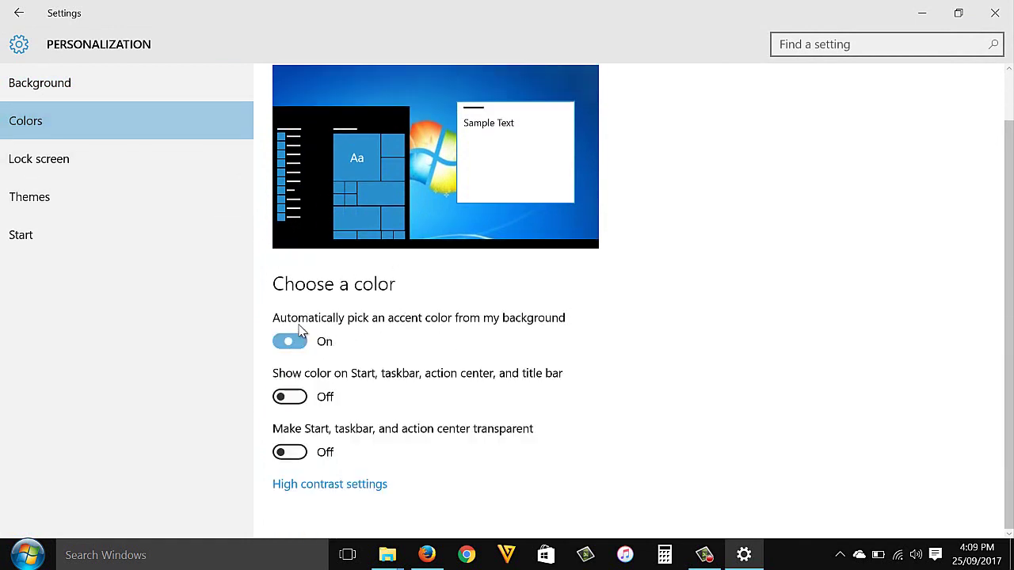
left_click(301, 396)
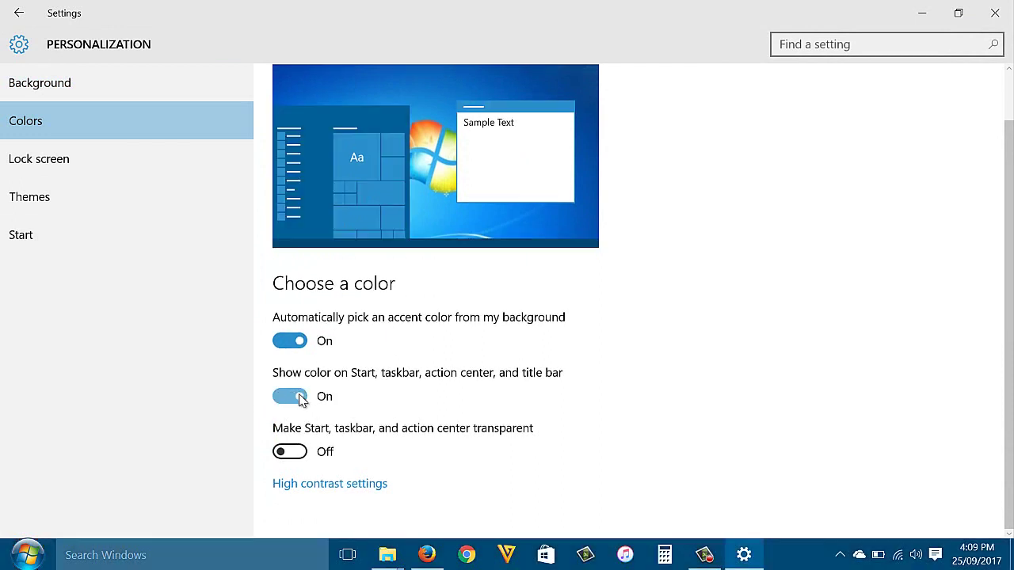
left_click(304, 457)
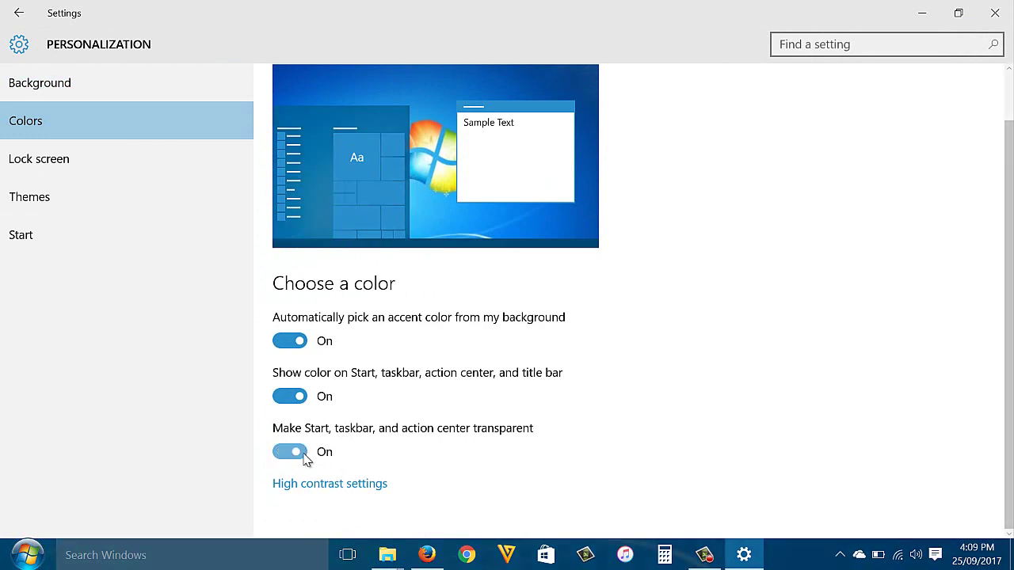
left_click(997, 14)
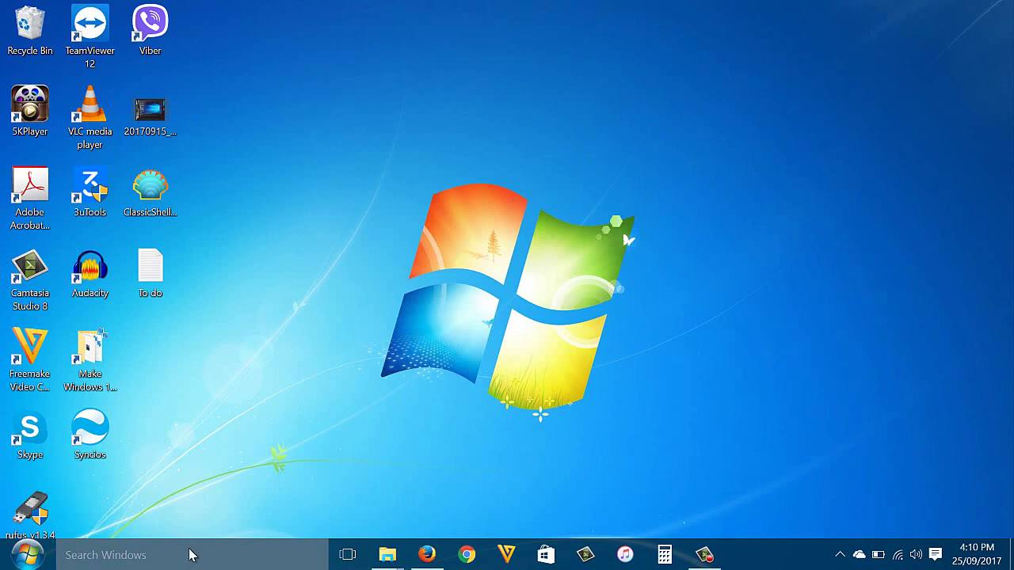
Set taskbar Search to Hidden, then check the classic Start menu opens.
right_click(108, 559)
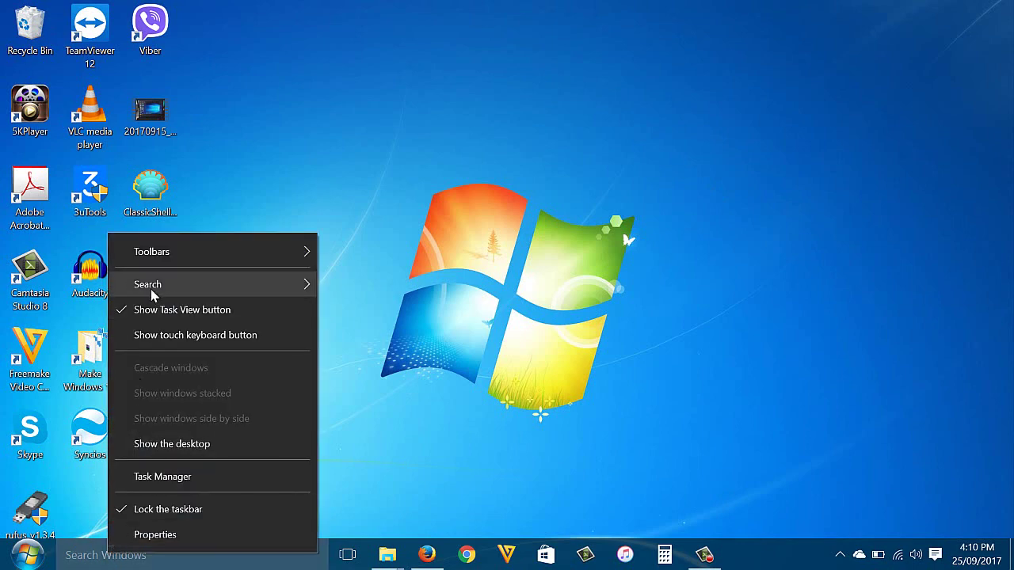
mouse_move(155, 291)
left_click(337, 295)
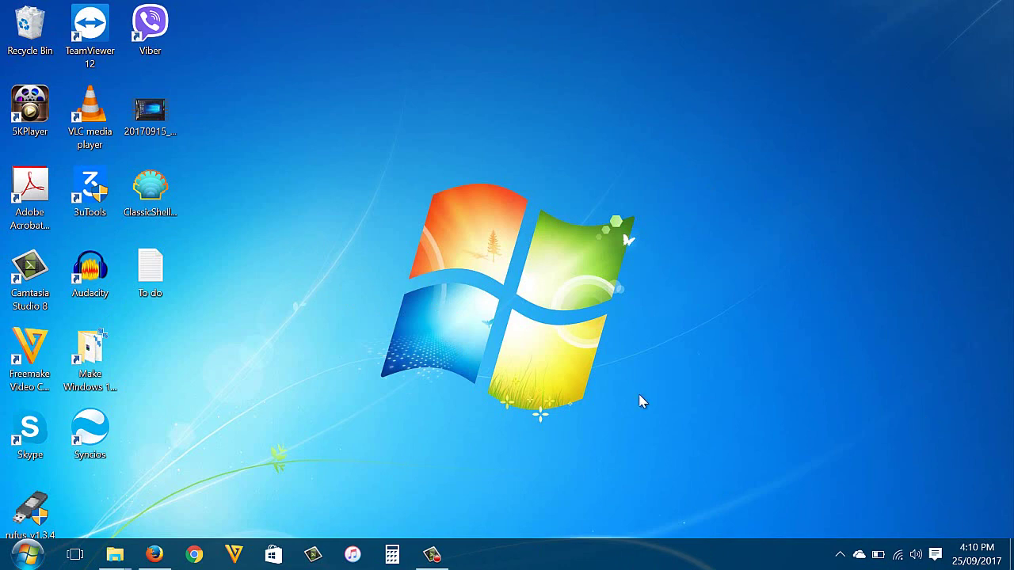
left_click(27, 559)
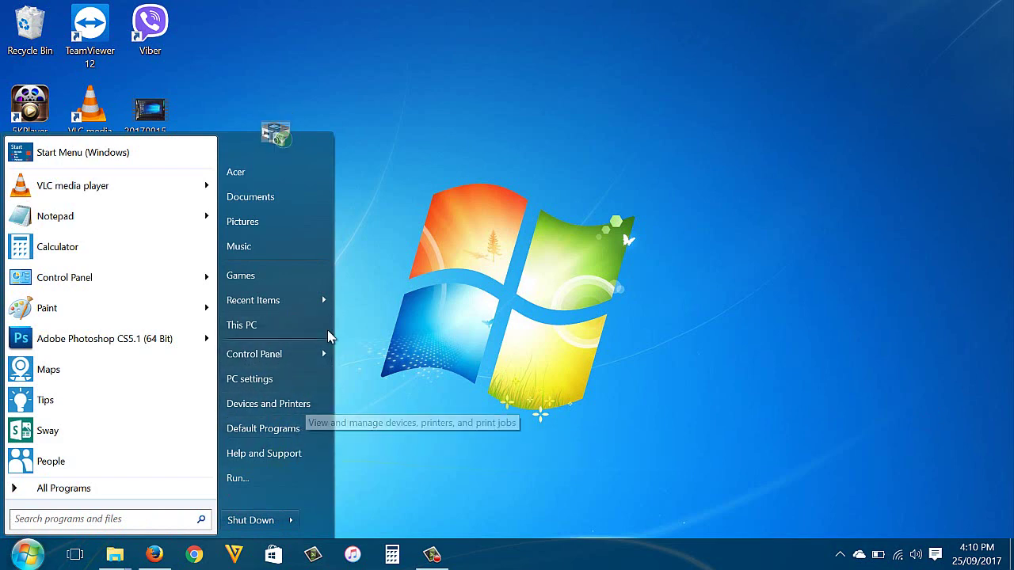
left_click(765, 309)
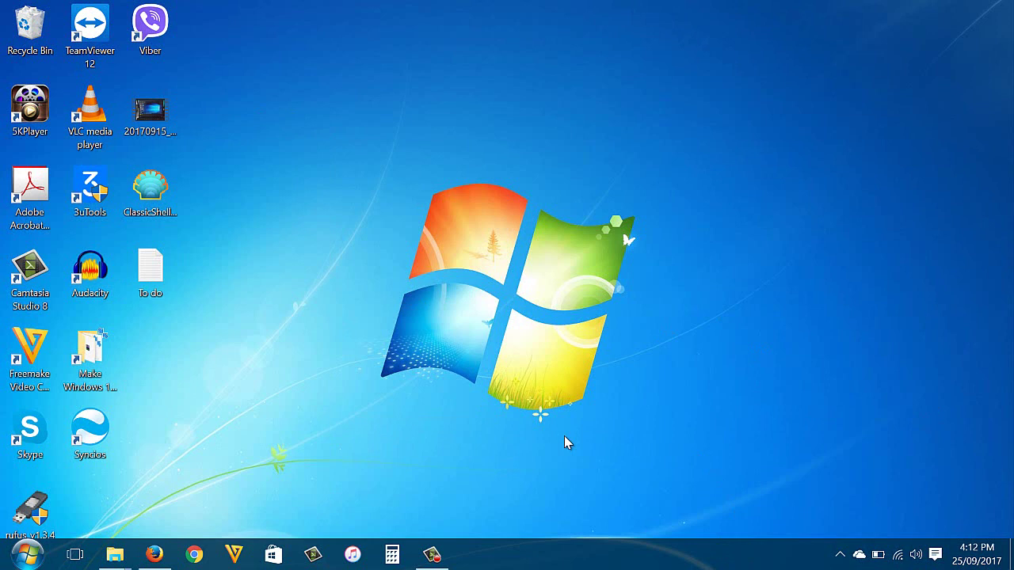
Exit the Classic Start Menu and scroll through the native Windows 10 Start menu tiles.
right_click(30, 552)
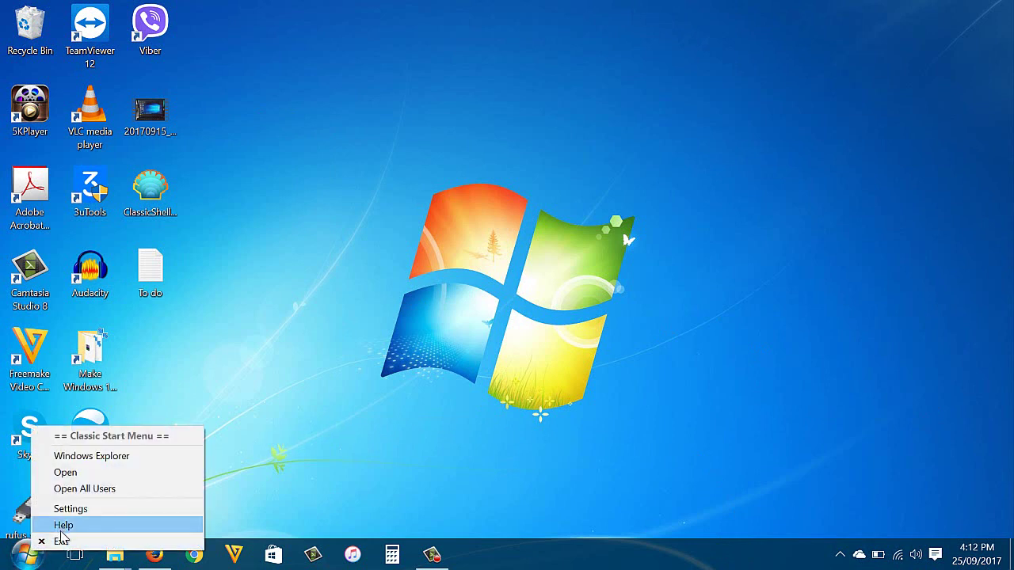
left_click(62, 542)
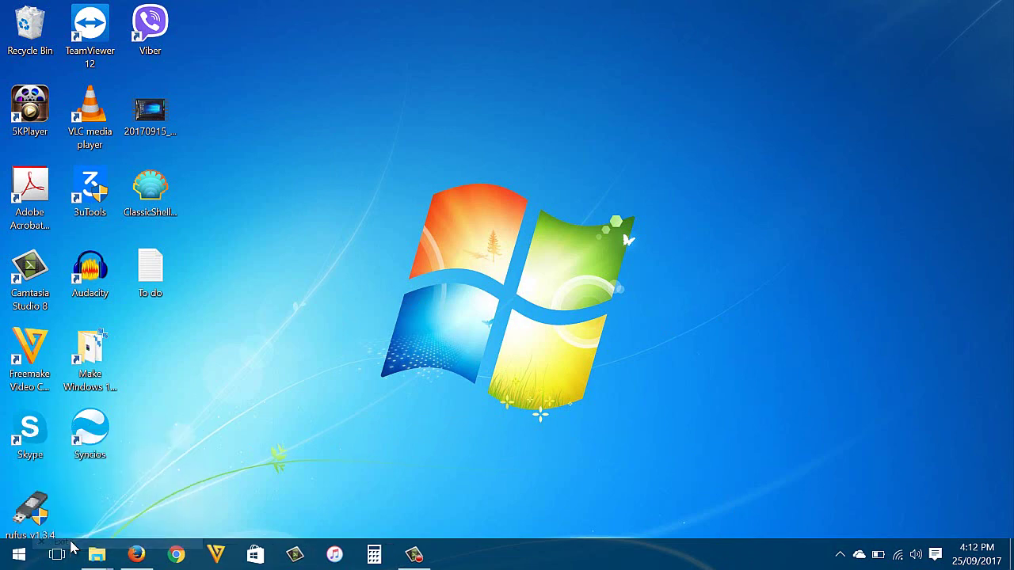
left_click(19, 554)
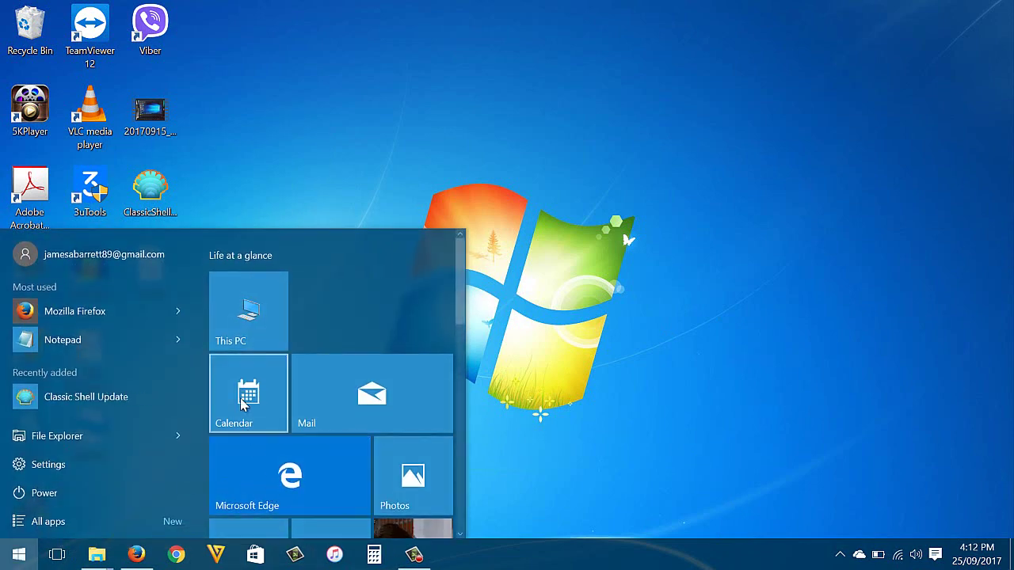
scroll(392, 489, "down", 1)
scroll(392, 489, "down", 5)
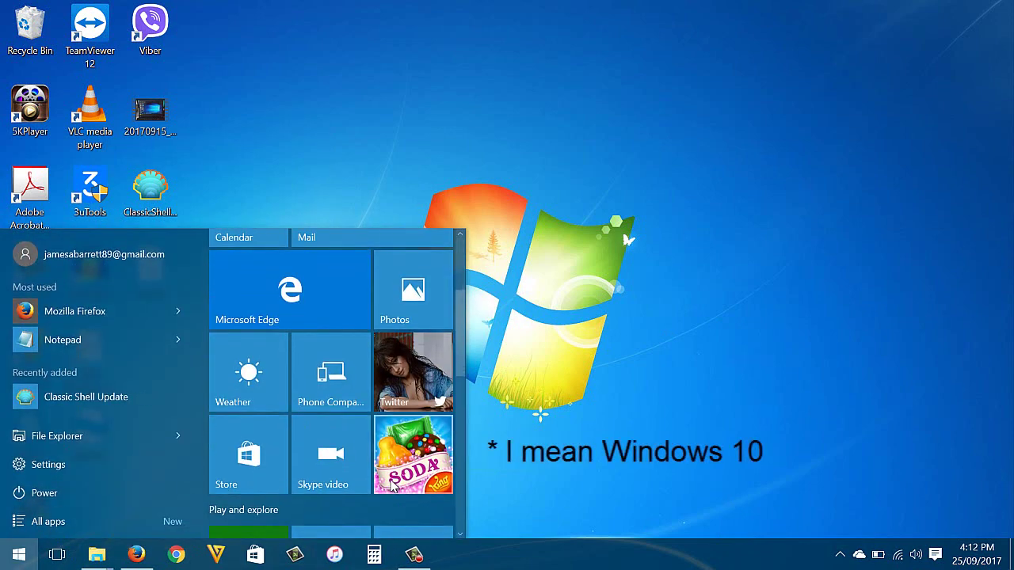
scroll(412, 460, "up", 5)
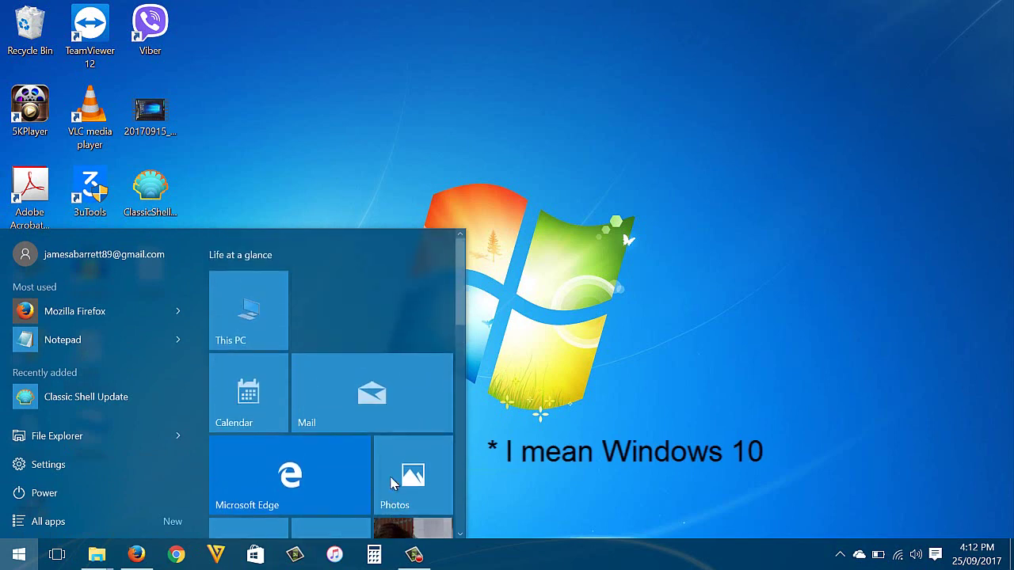
left_click(534, 417)
Search 'classic', open Classic Start Menu Settings, and reset all settings to defaults.
left_click(19, 555)
type("classic")
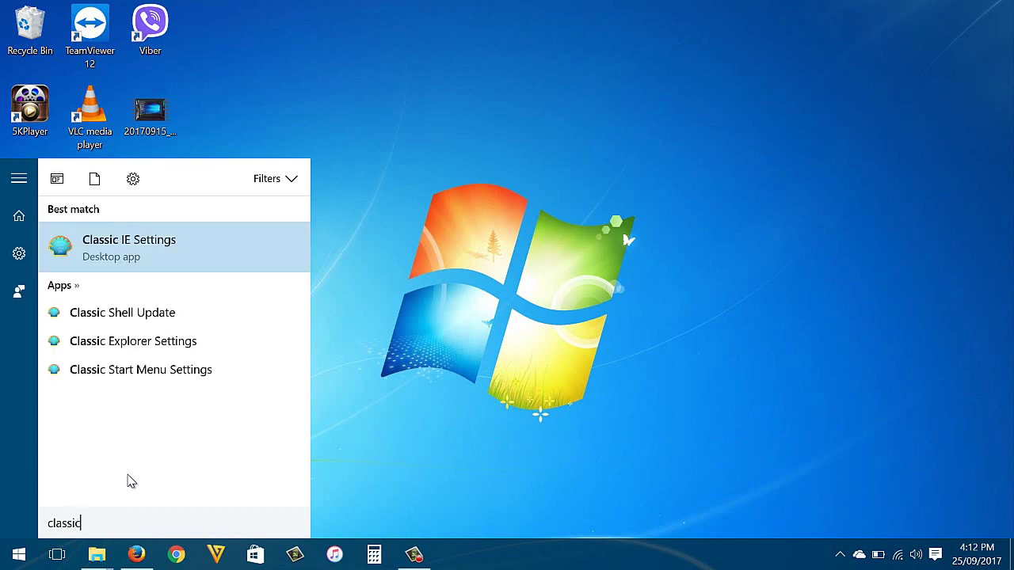
left_click(173, 260)
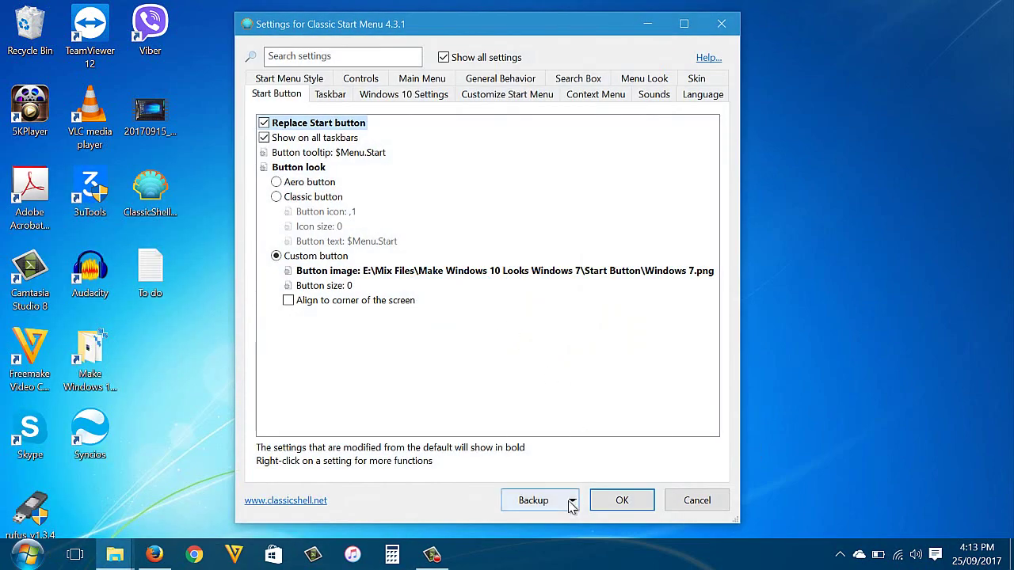
left_click(572, 501)
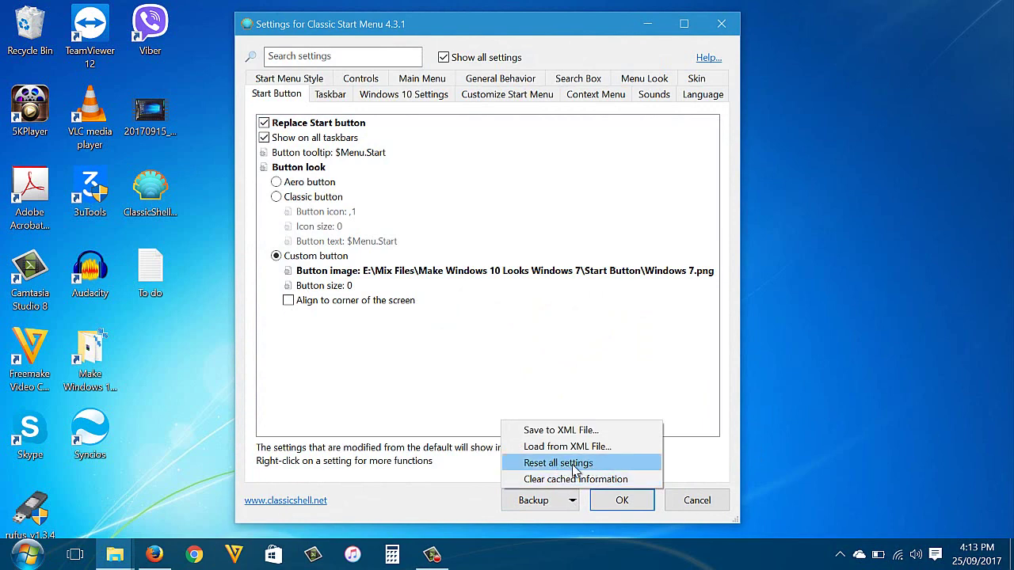
left_click(573, 466)
left_click(530, 336)
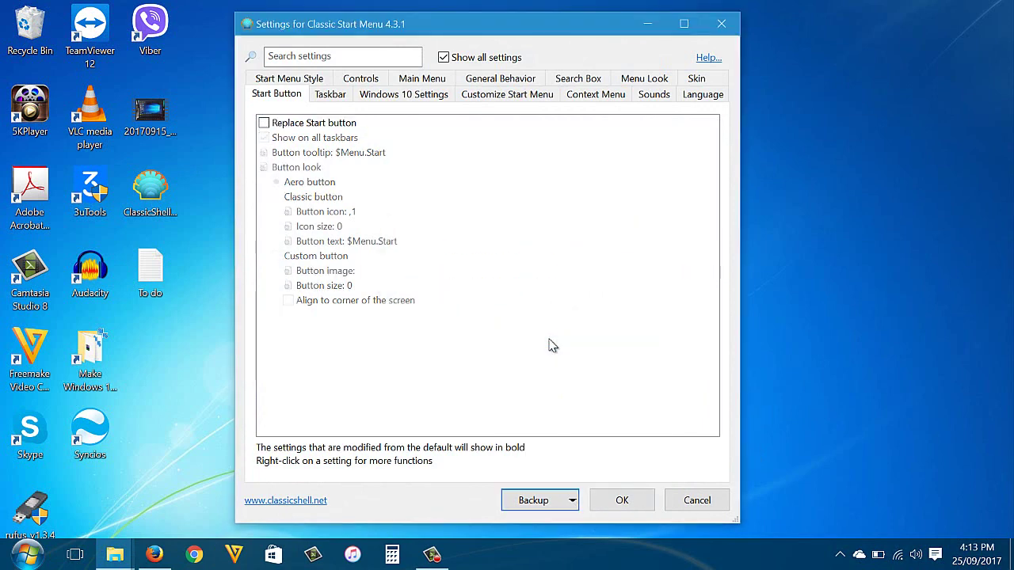
left_click(627, 502)
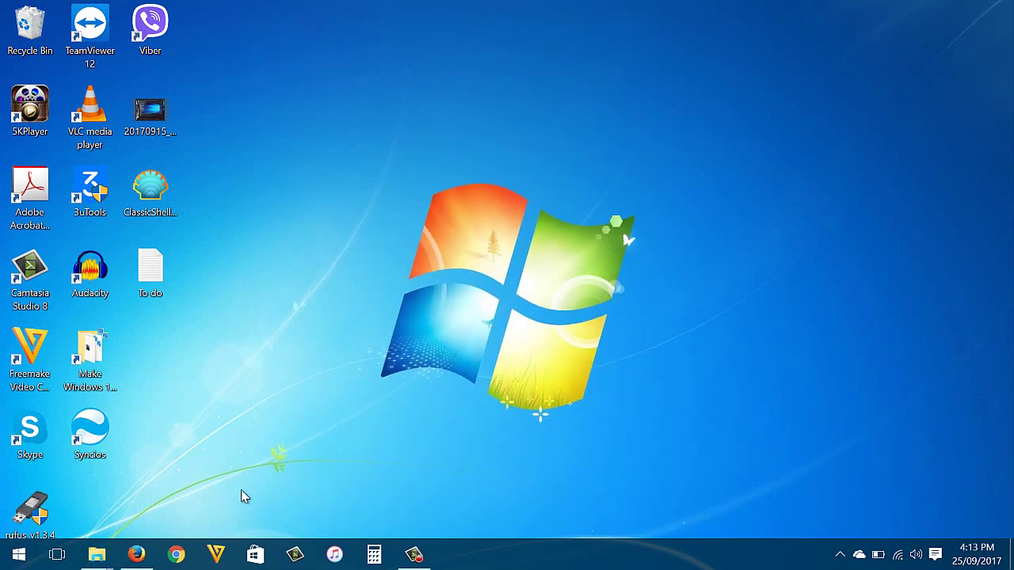
left_click(19, 554)
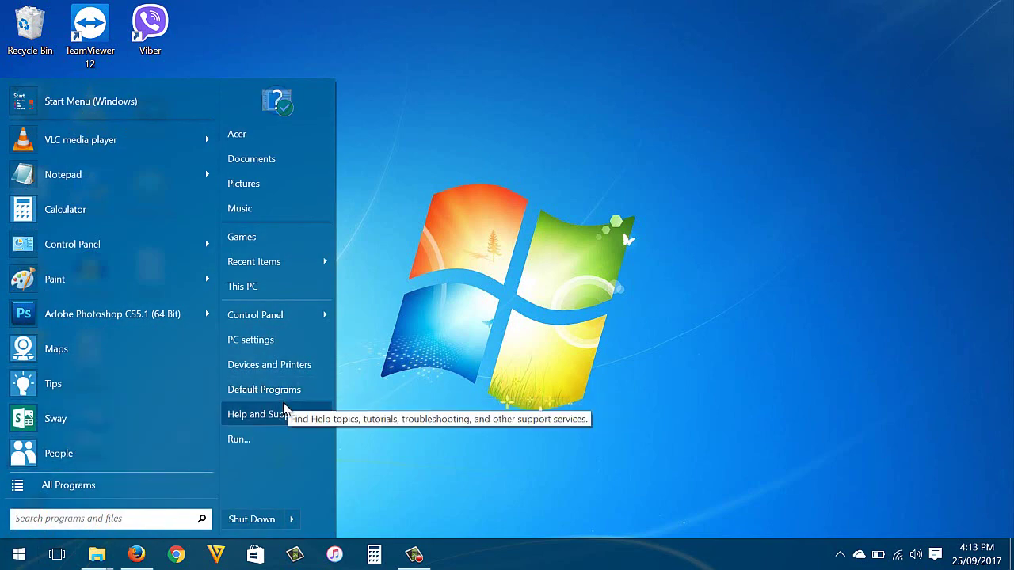
Uninstall Classic Shell through Control Panel's Programs and Features, accepting the reboot warning.
type("control")
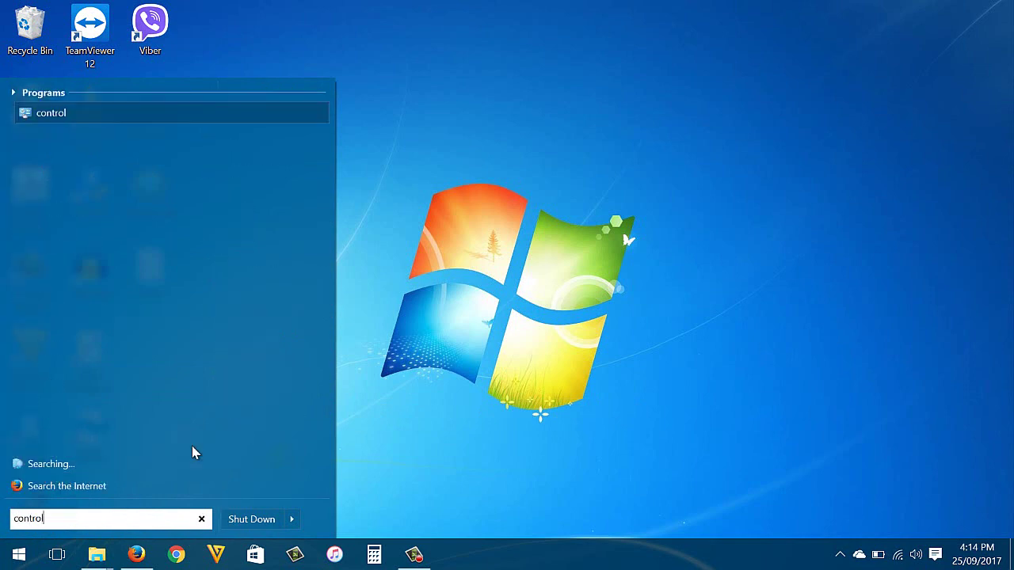
left_click(51, 112)
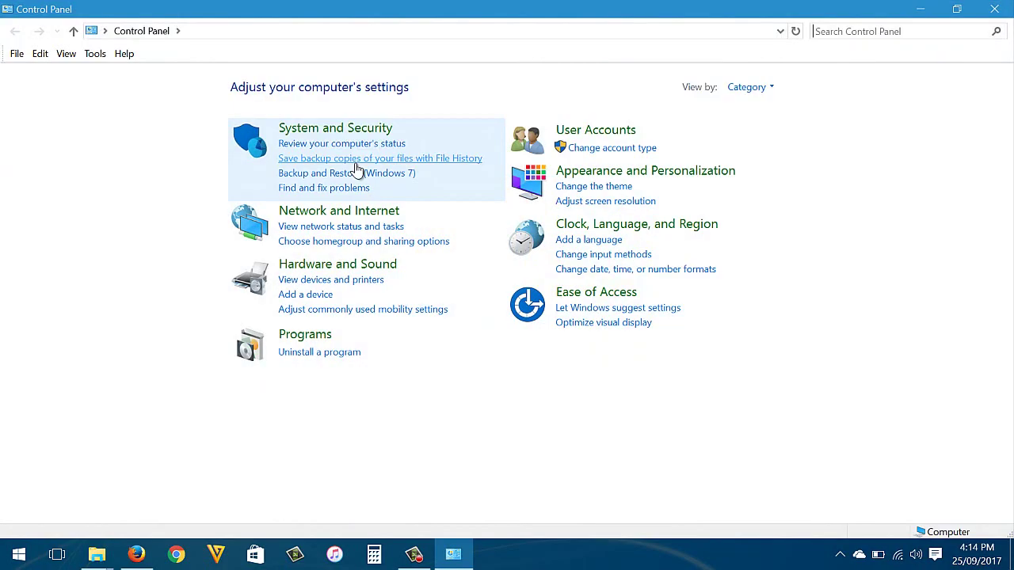
left_click(314, 352)
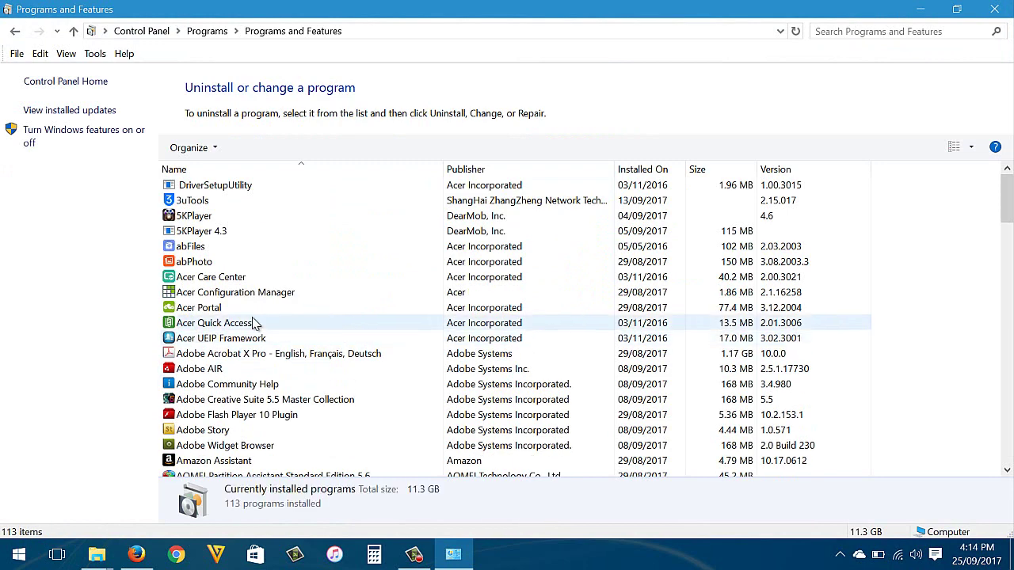
left_click(264, 299)
key("c")
key("l")
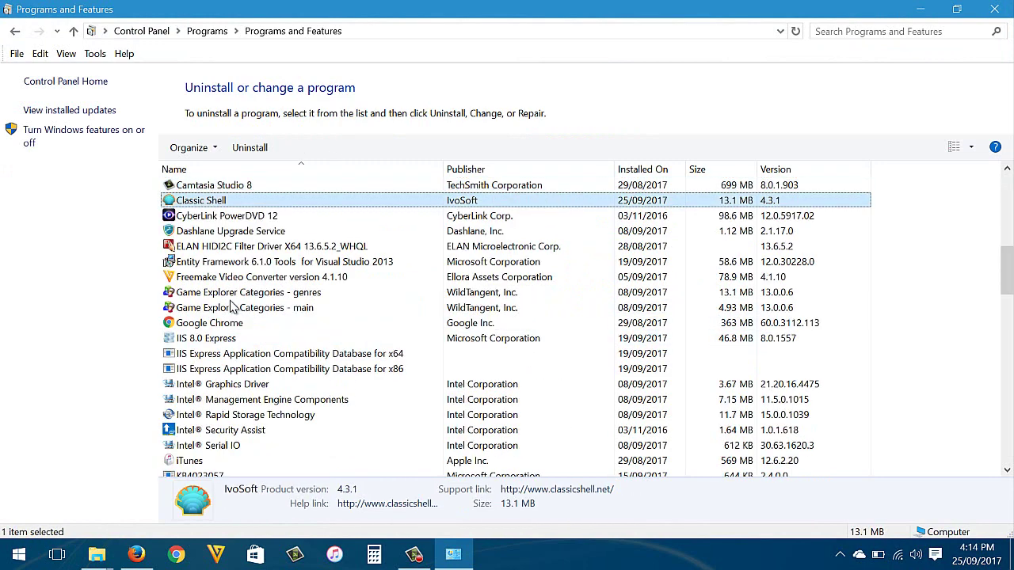
double_click(222, 203)
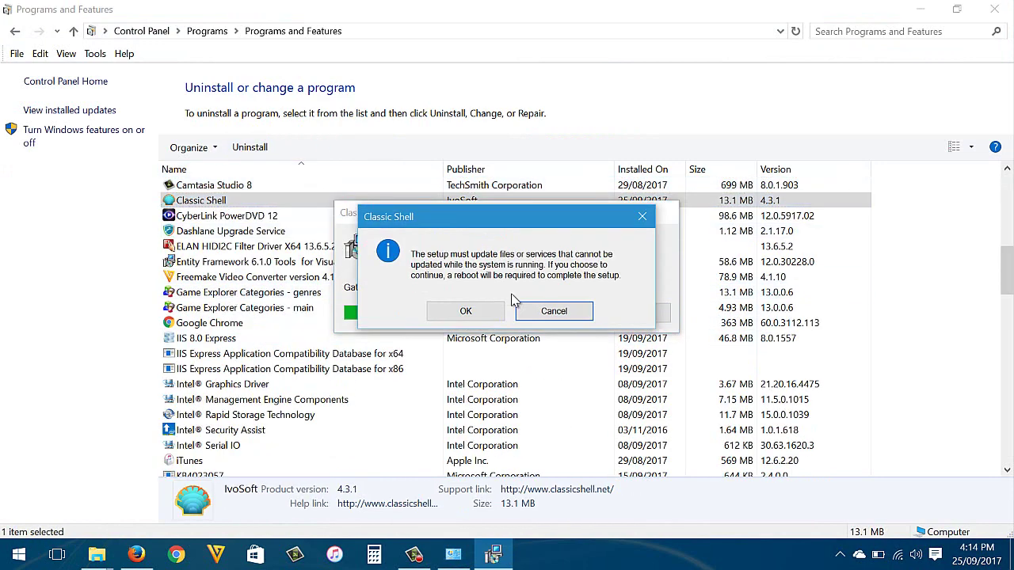
left_click(482, 310)
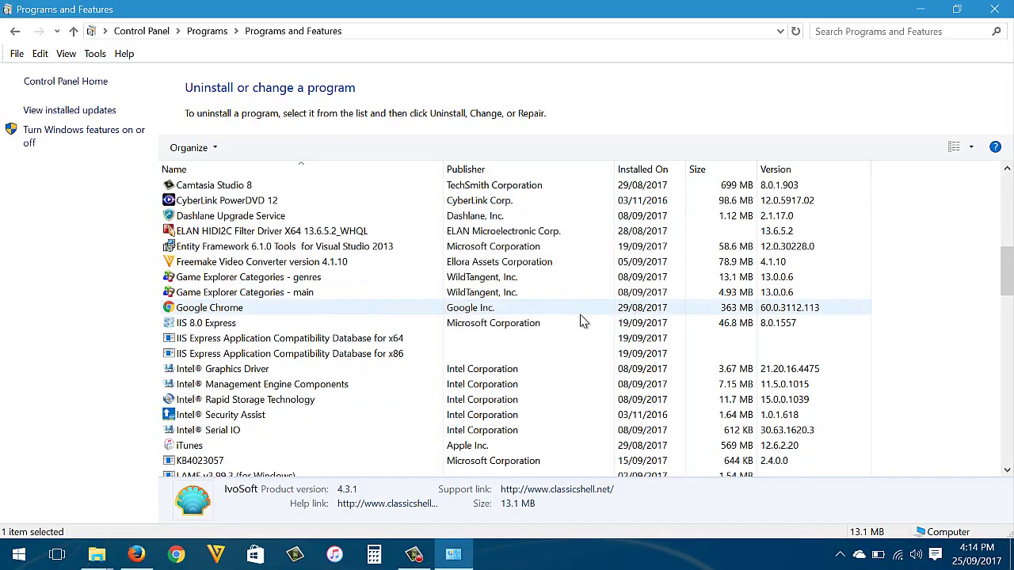
left_click(994, 9)
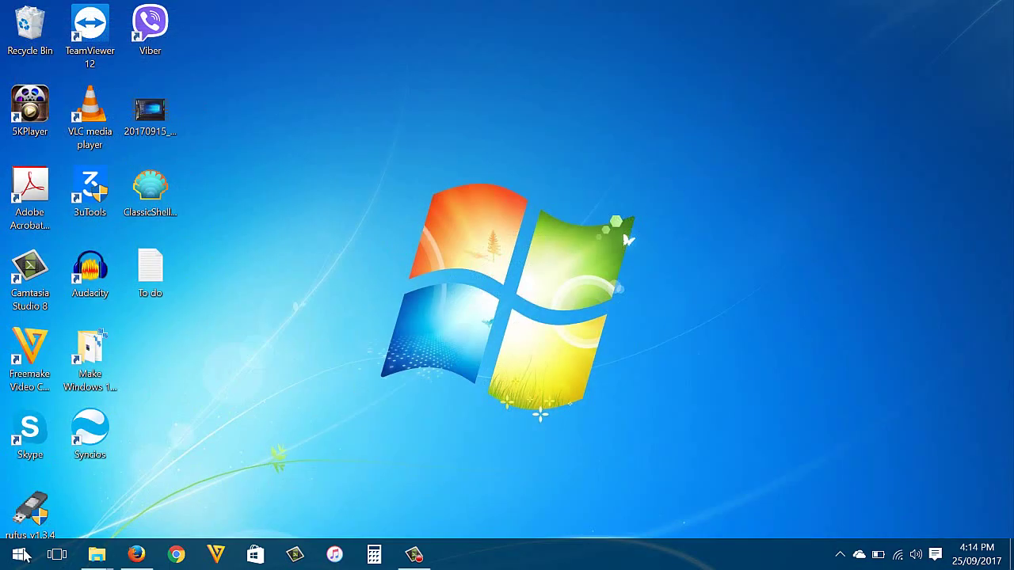
Check that the Start menu has returned to the default Windows 10 layout.
left_click(20, 554)
scroll(372, 392, "down", 5)
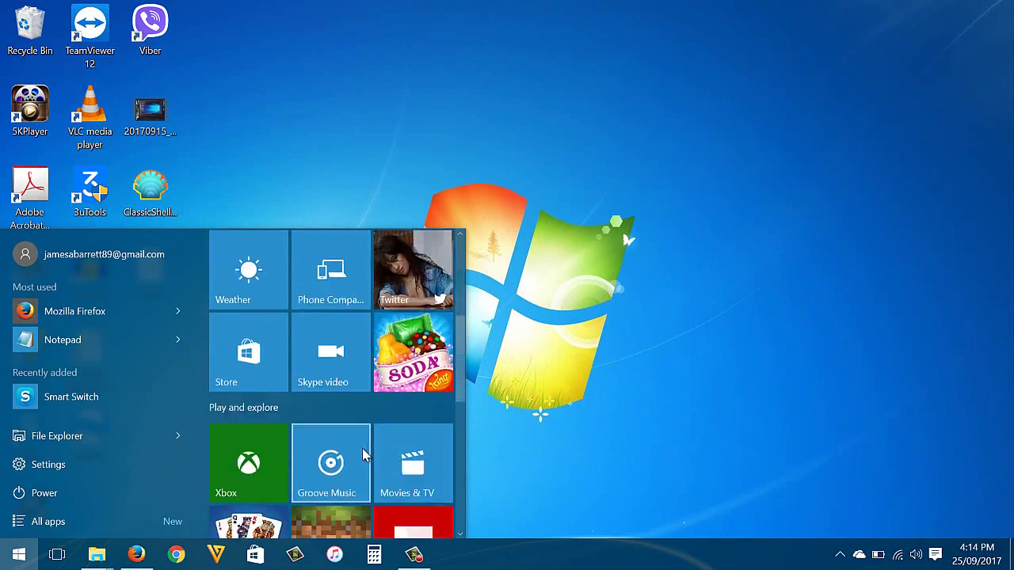
scroll(357, 460, "up", 5)
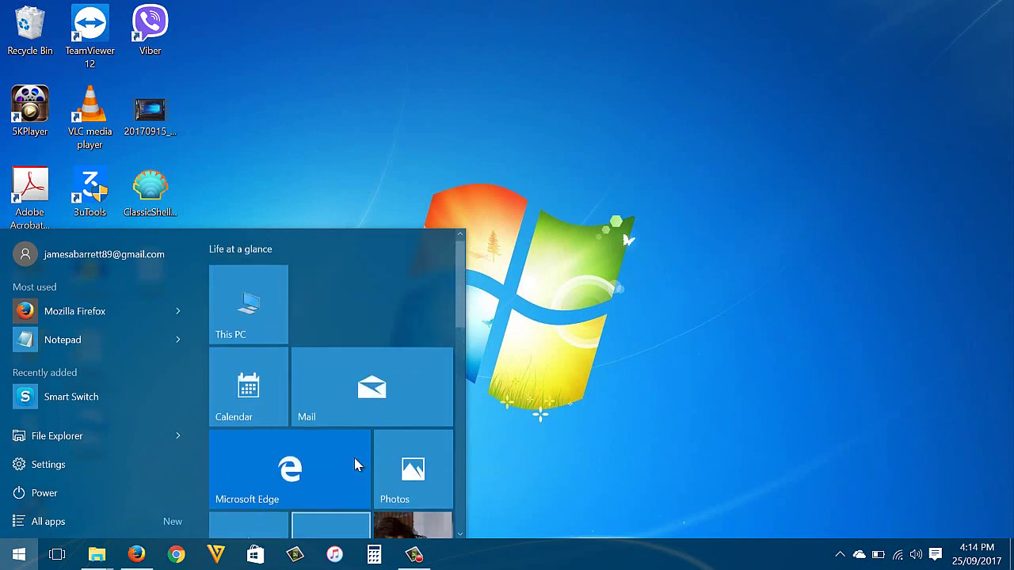
left_click(745, 358)
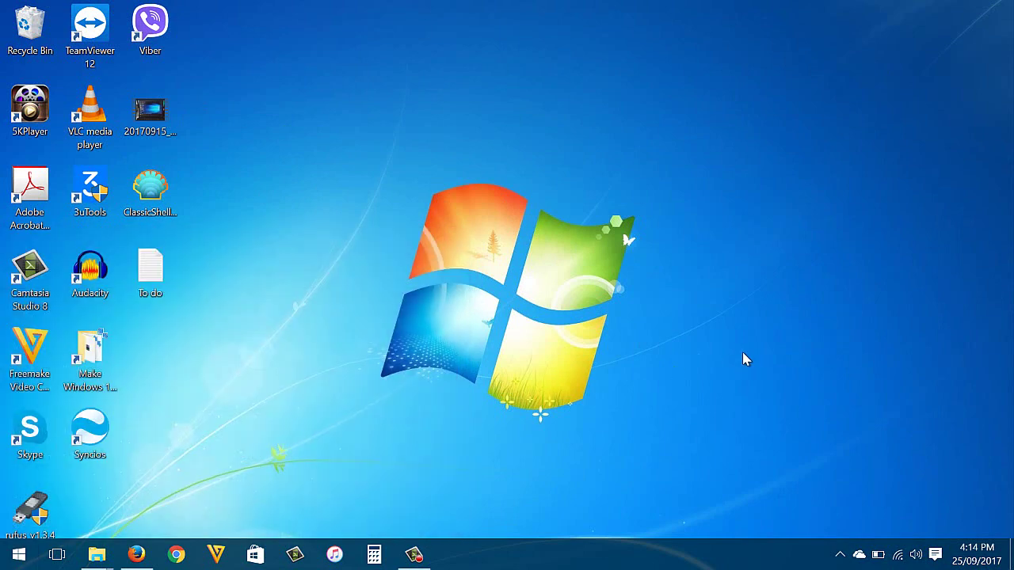
Set the desktop background back to the default Windows 10 picture via Personalize.
right_click(703, 252)
left_click(760, 444)
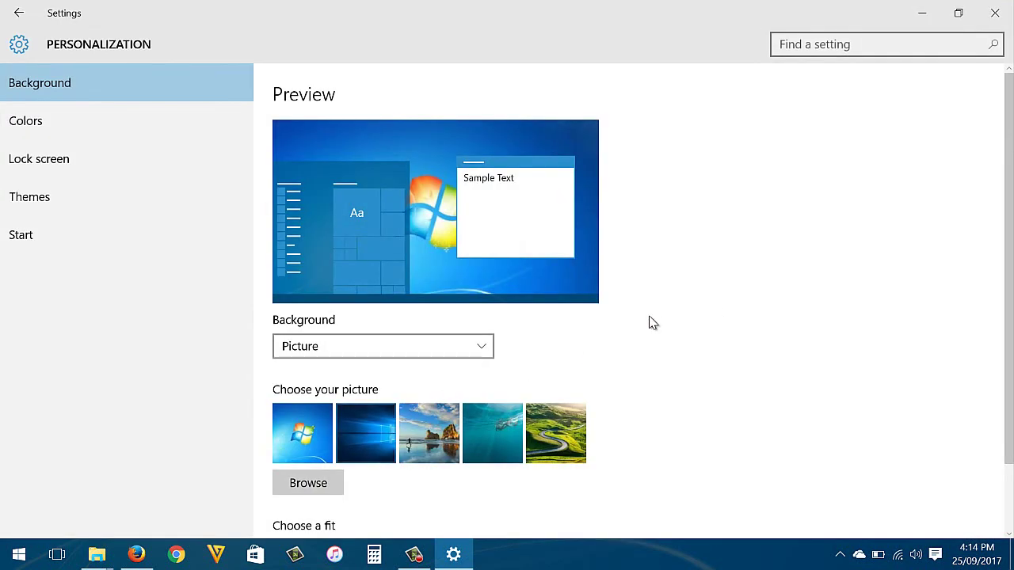
left_click(79, 122)
scroll(290, 349, "down", 1)
Turn off the accent colour on Start, taskbar and action center.
left_click(290, 339)
scroll(317, 380, "down", 5)
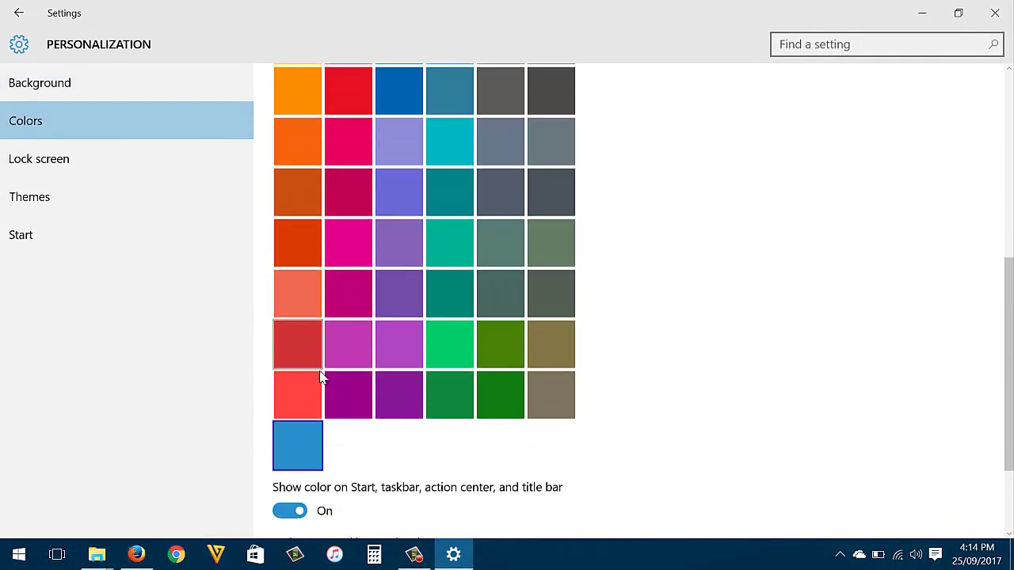
scroll(290, 475, "down", 1)
left_click(290, 456)
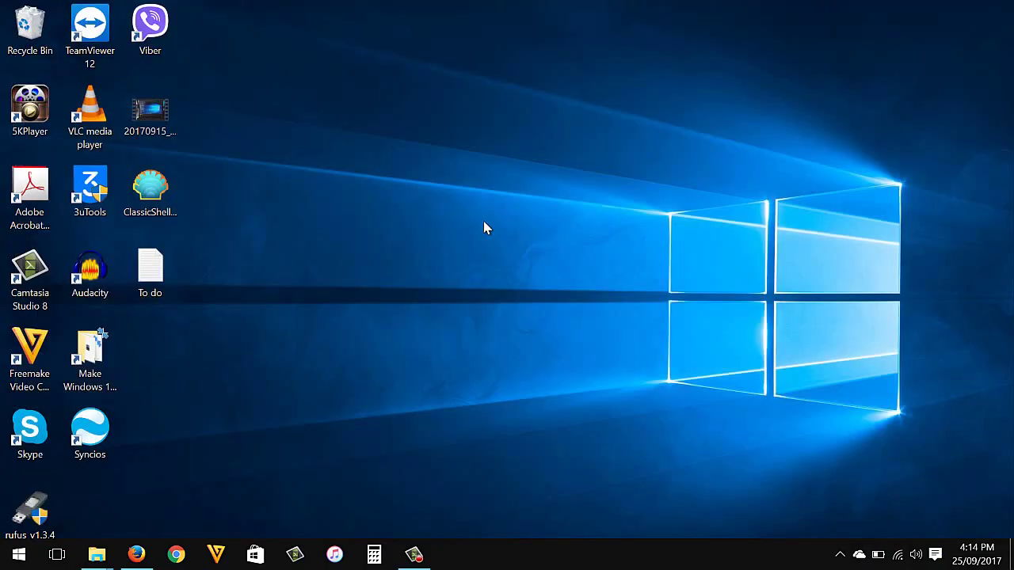